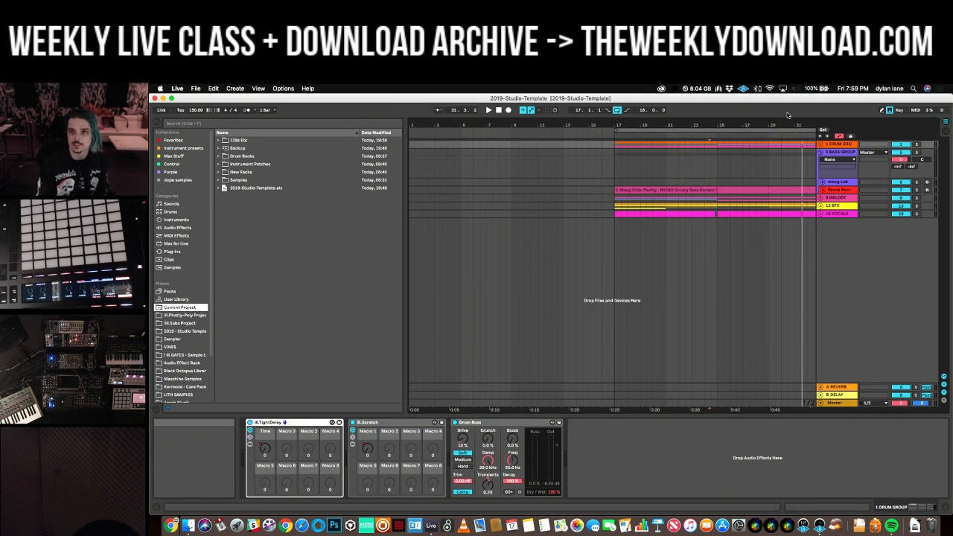
# Unfold the drum group and its Main Beat track, and select the closed hat pad in the Main Drum Kit.
pyautogui.moveTo(788, 123); pyautogui.dragTo(685, 118)
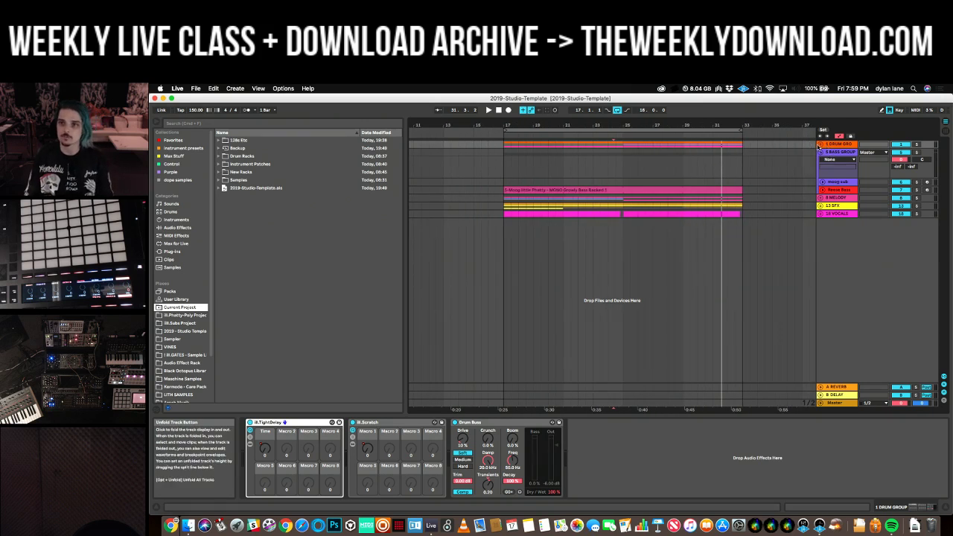
pyautogui.click(820, 145)
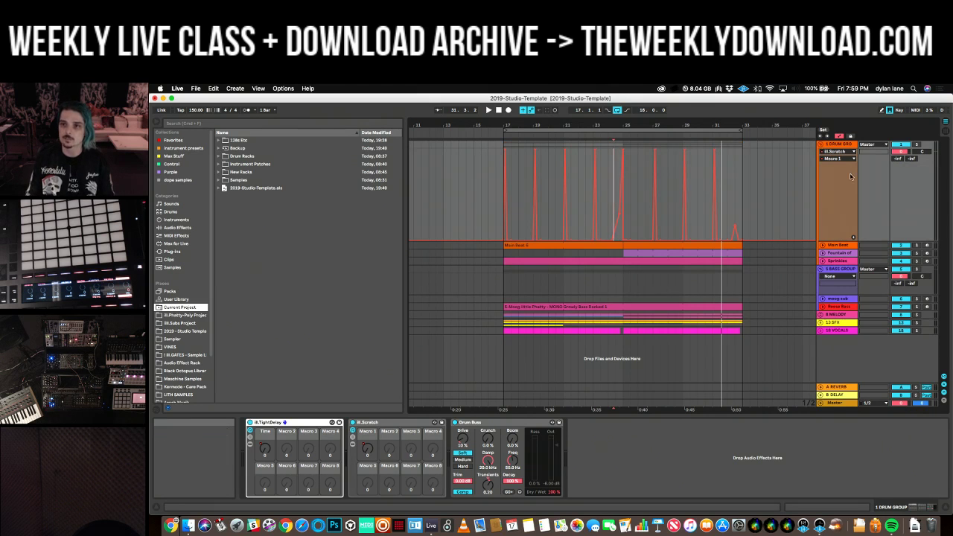
pyautogui.click(822, 245)
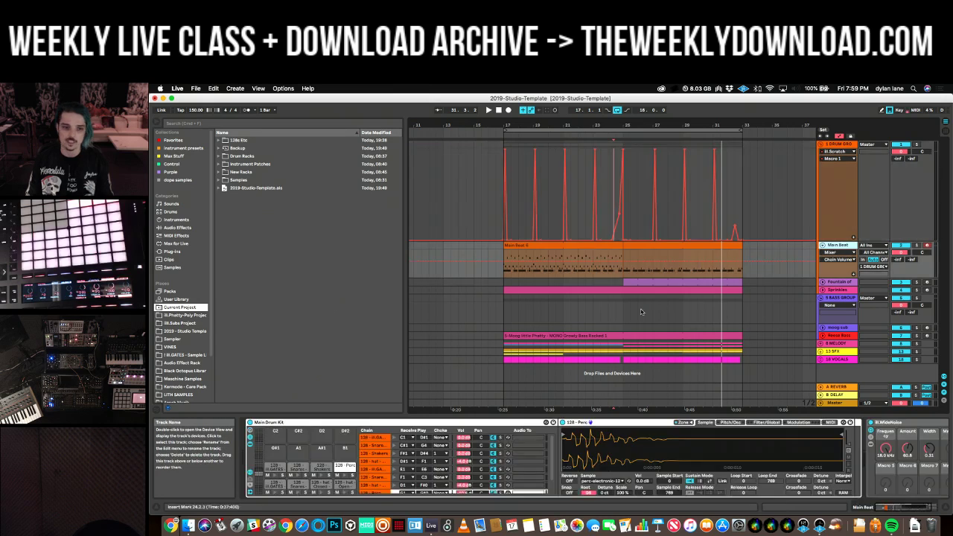
pyautogui.click(320, 494)
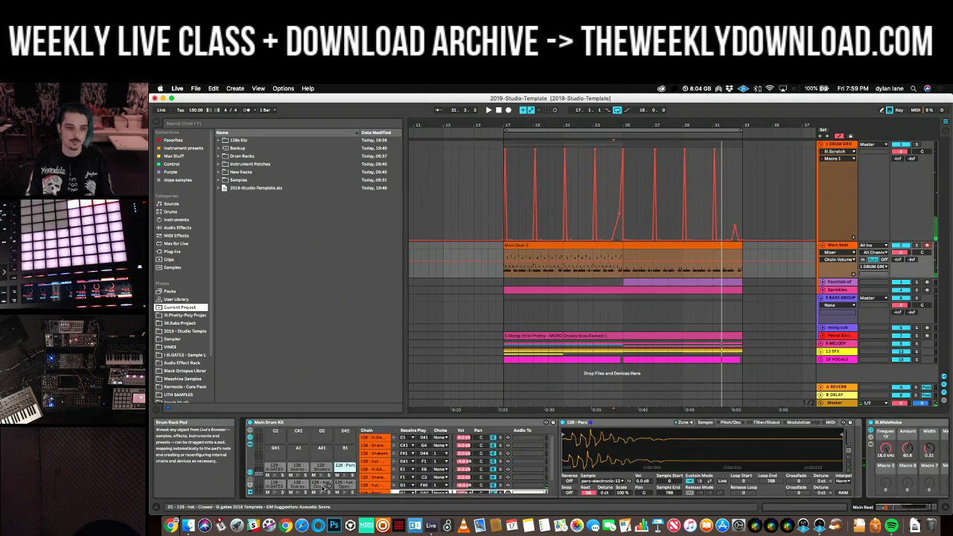
pyautogui.click(323, 485)
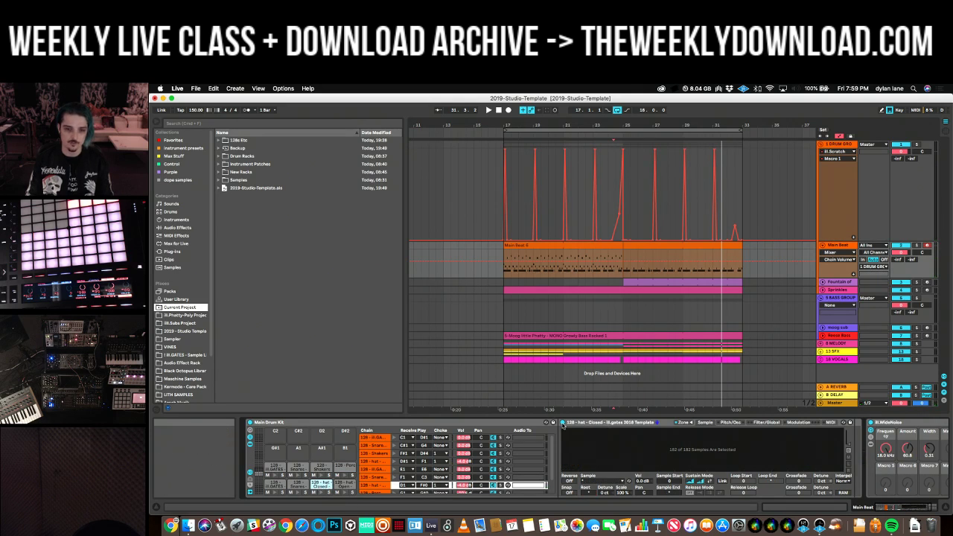
# Insert a Pitch MIDI effect in front of the closed hat's Sampler.
pyautogui.click(172, 236)
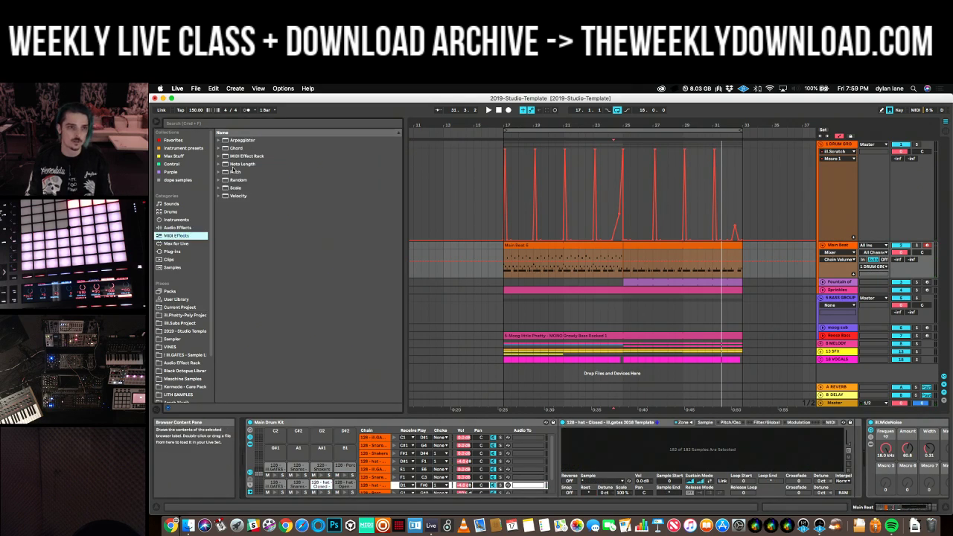
pyautogui.moveTo(231, 171); pyautogui.dragTo(574, 421)
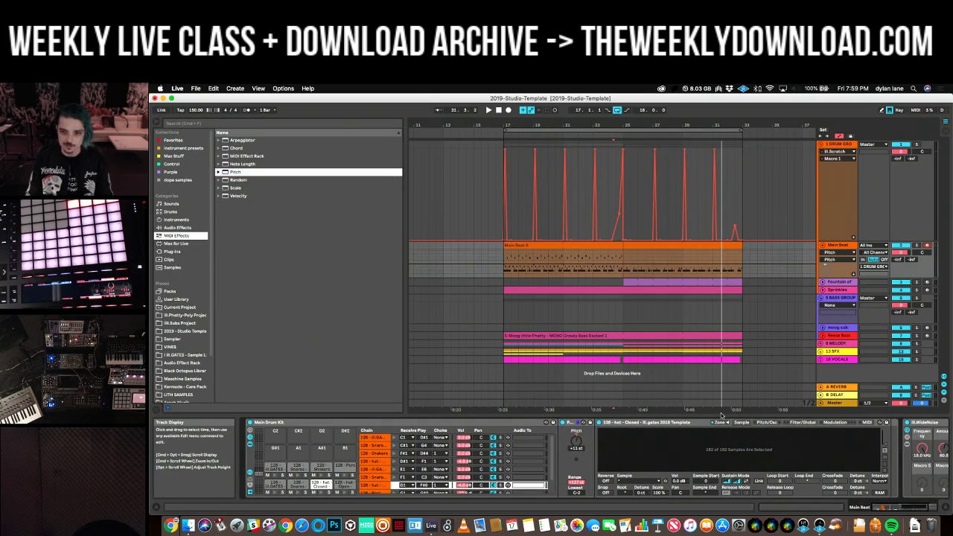
# Show the closed hat Sampler's zones in an enlarged view and look through all of its sample layers.
pyautogui.click(727, 422)
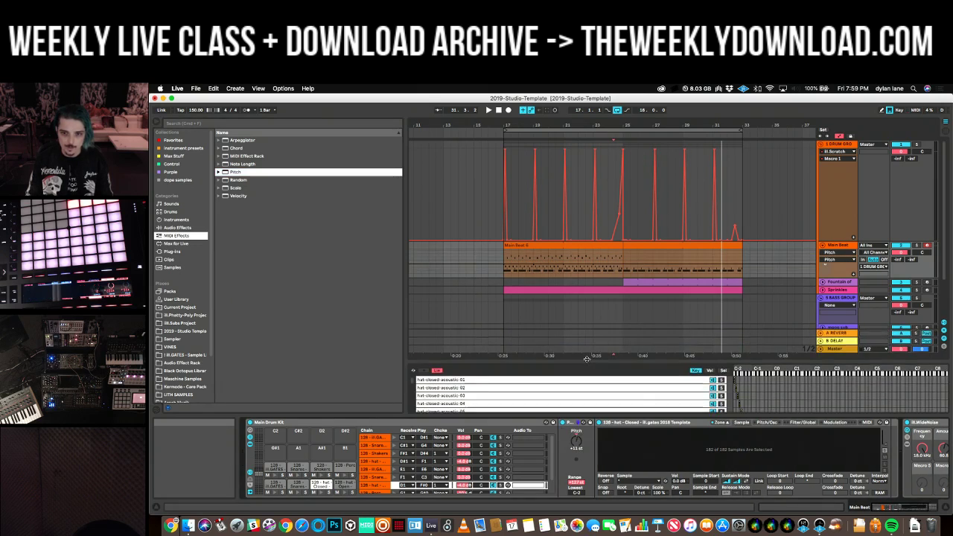
pyautogui.moveTo(588, 364); pyautogui.dragTo(581, 237)
pyautogui.press('super+a')
pyautogui.scroll(-5, 585, 290)
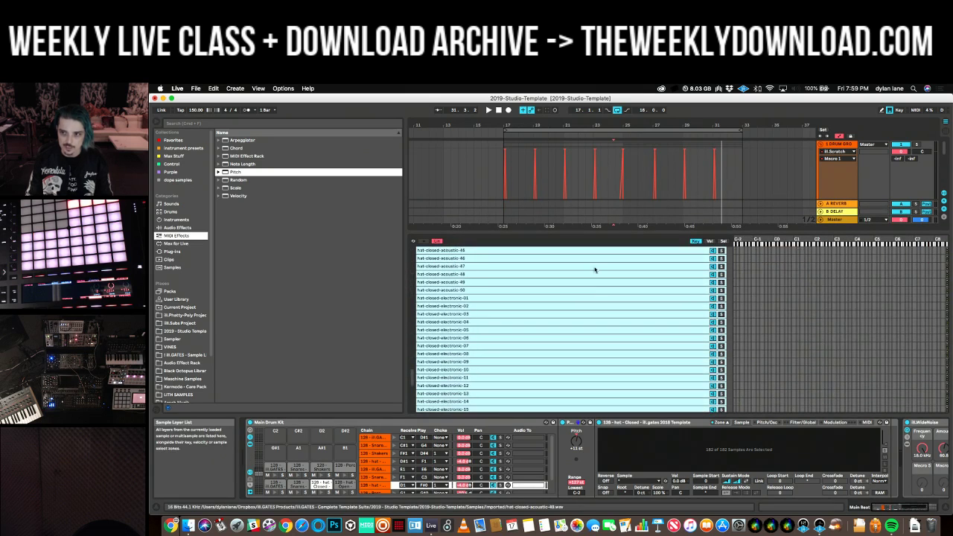
pyautogui.scroll(7, 598, 265)
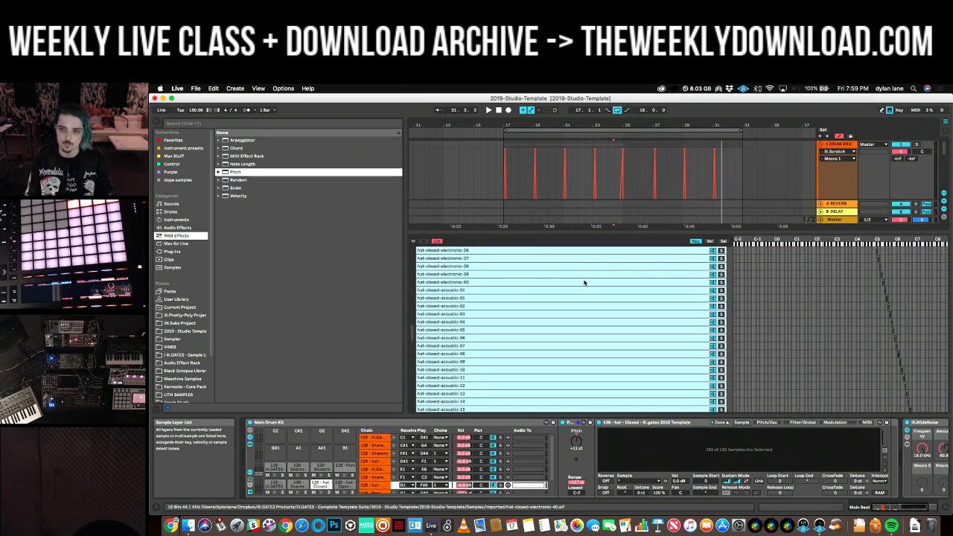
pyautogui.scroll(-7, 607, 282)
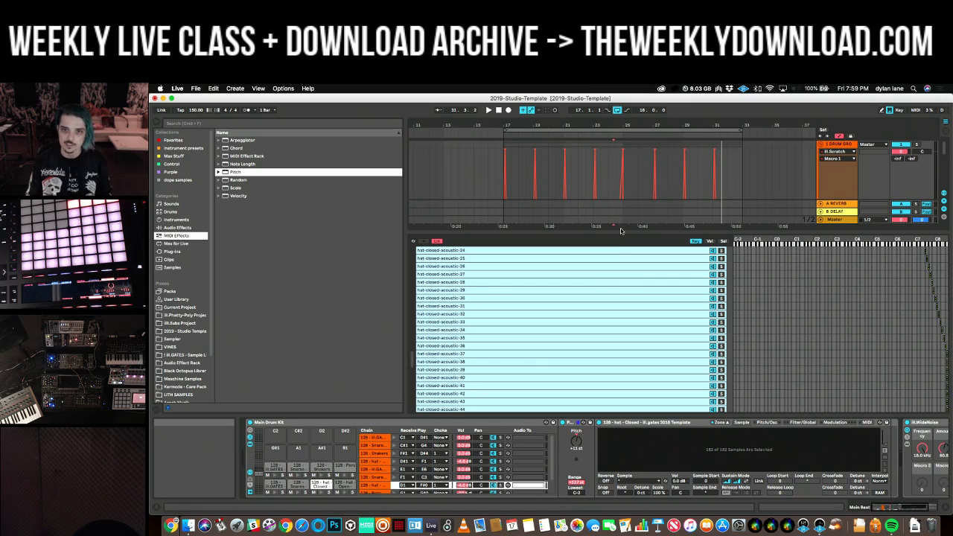
pyautogui.moveTo(619, 234); pyautogui.dragTo(619, 414)
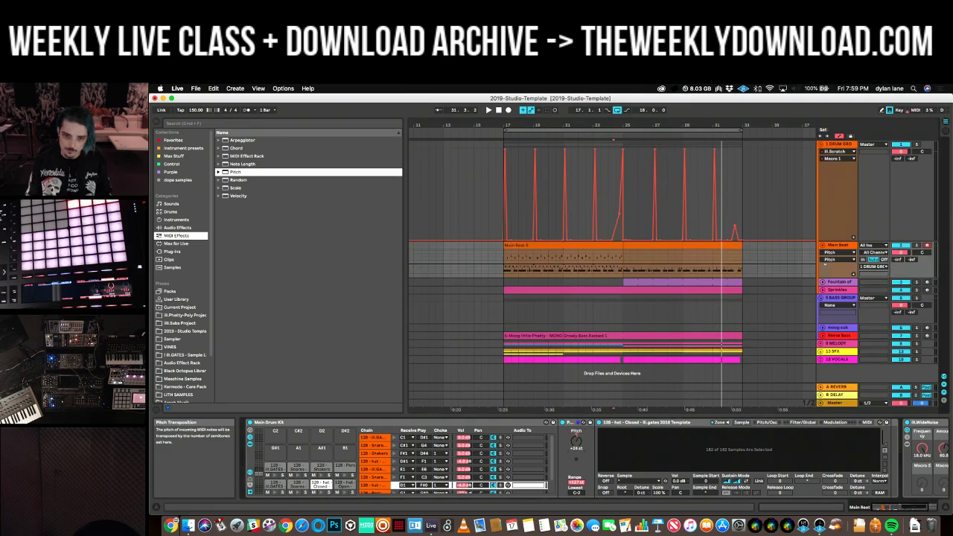
# Adjust the Pitch device's transposition, and delete the device from the closed hat chain.
pyautogui.moveTo(575, 440); pyautogui.dragTo(574, 422)
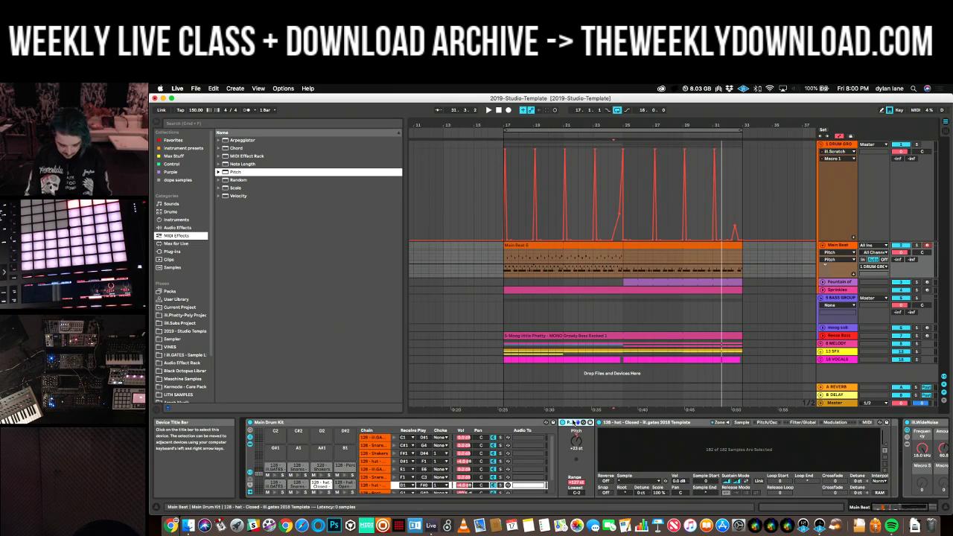
pyautogui.press('Delete')
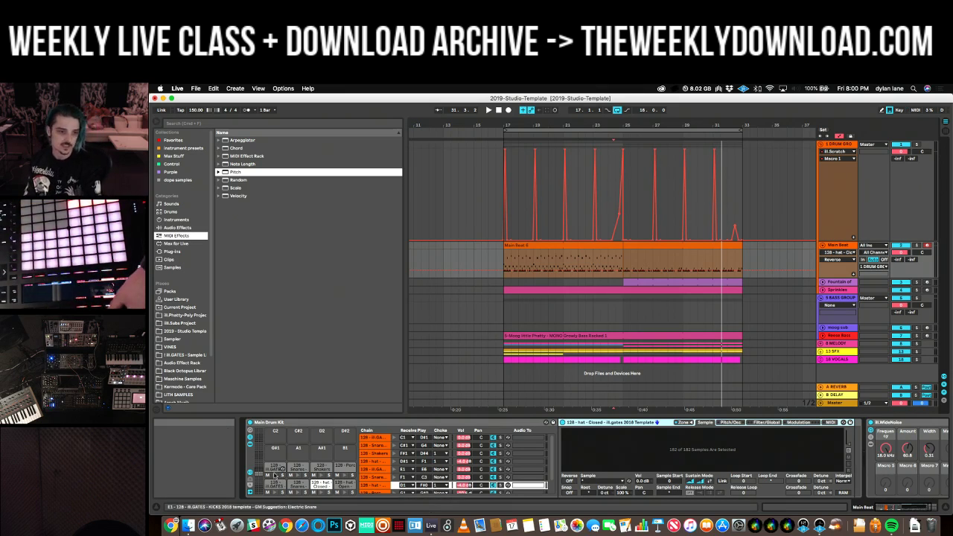
# Change the MIDI note sent to the closed hat chain in the Main Drum Kit to pick a different hat sample.
pyautogui.click(376, 477)
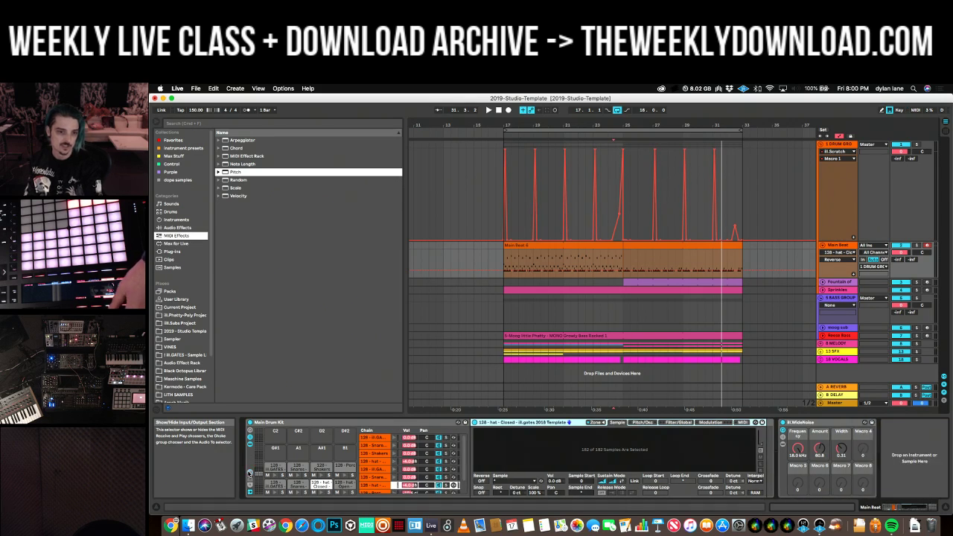
pyautogui.click(417, 485)
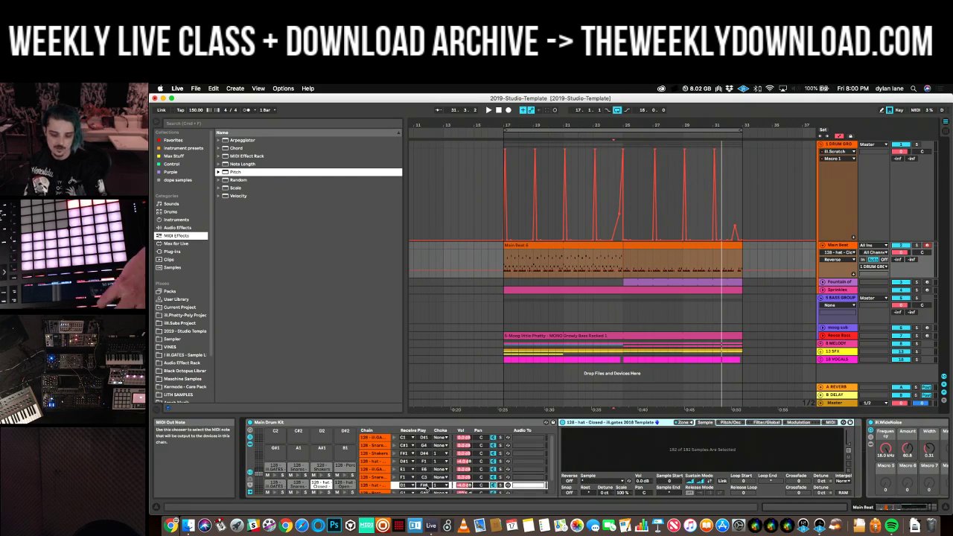
pyautogui.click(429, 488)
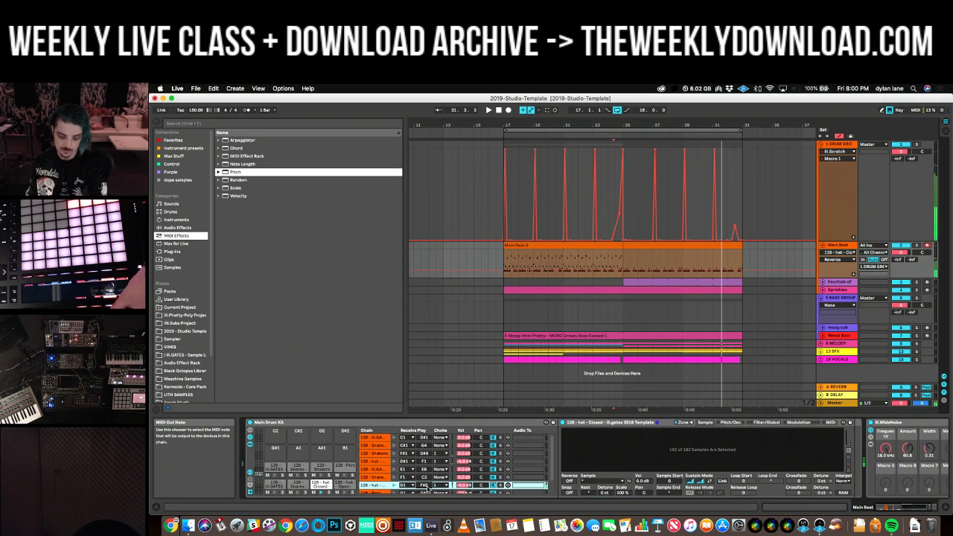
pyautogui.scroll(-6, 428, 488)
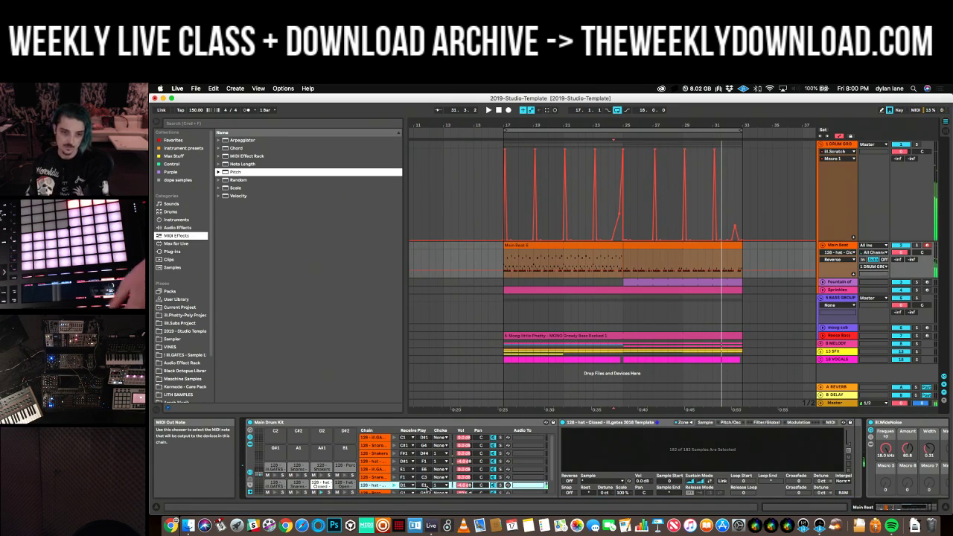
pyautogui.scroll(-2, 429, 488)
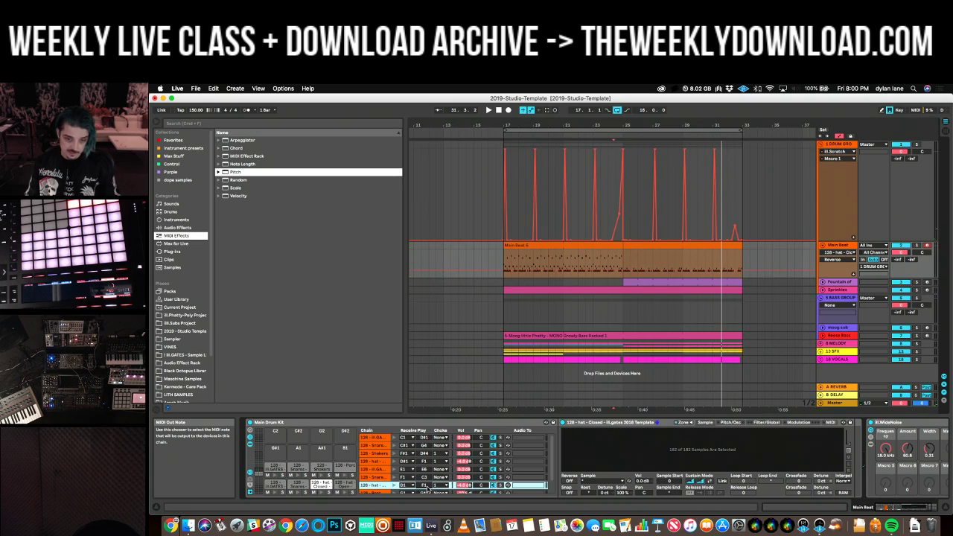
pyautogui.scroll(-2, 428, 488)
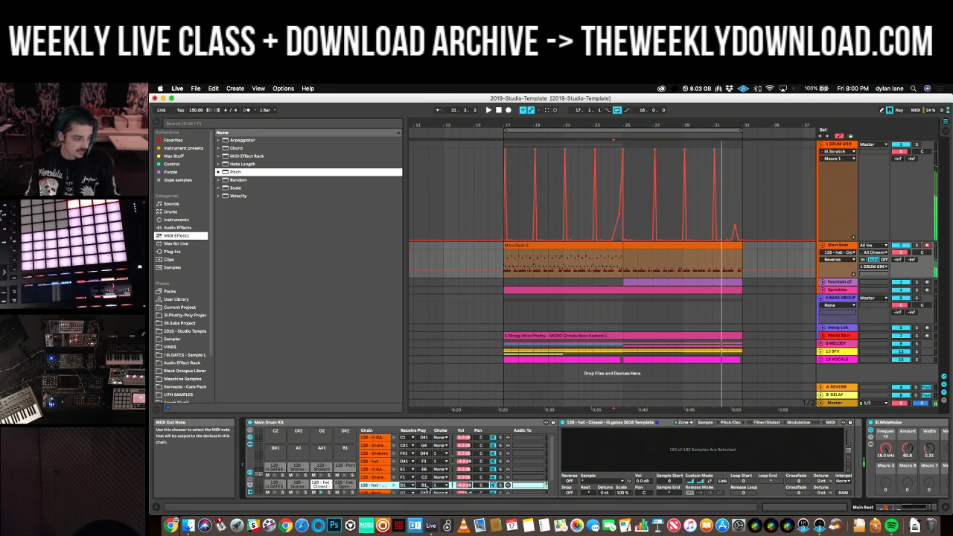
pyautogui.scroll(-1, 428, 489)
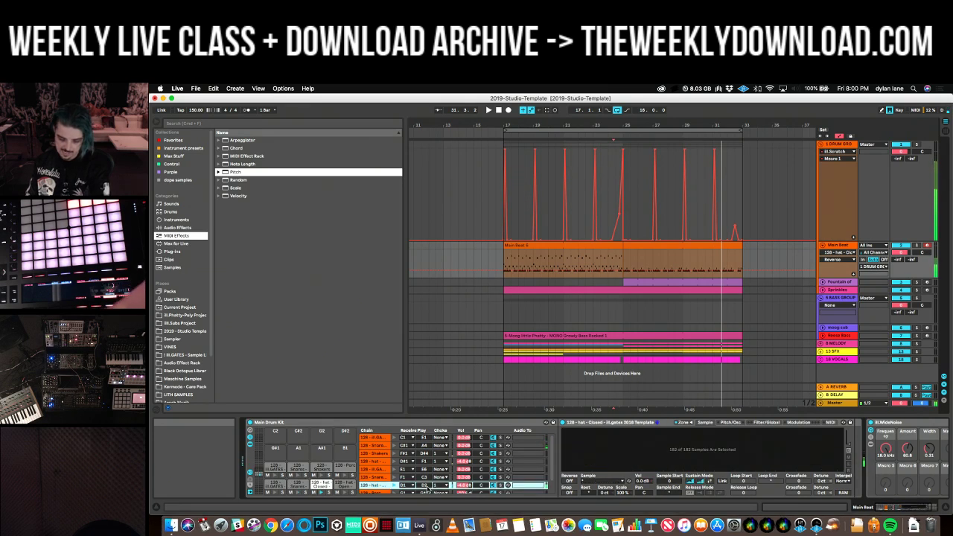
pyautogui.scroll(-1, 428, 490)
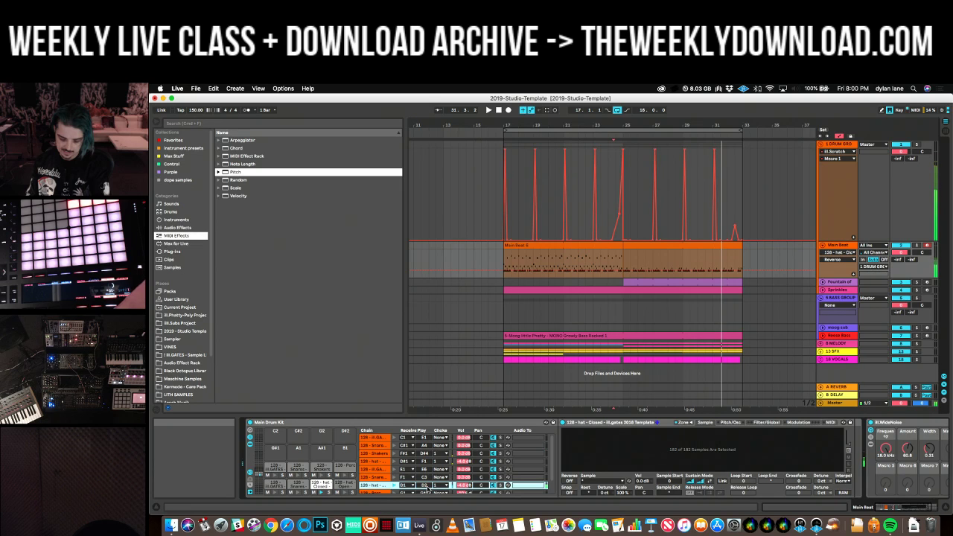
pyautogui.click(428, 491)
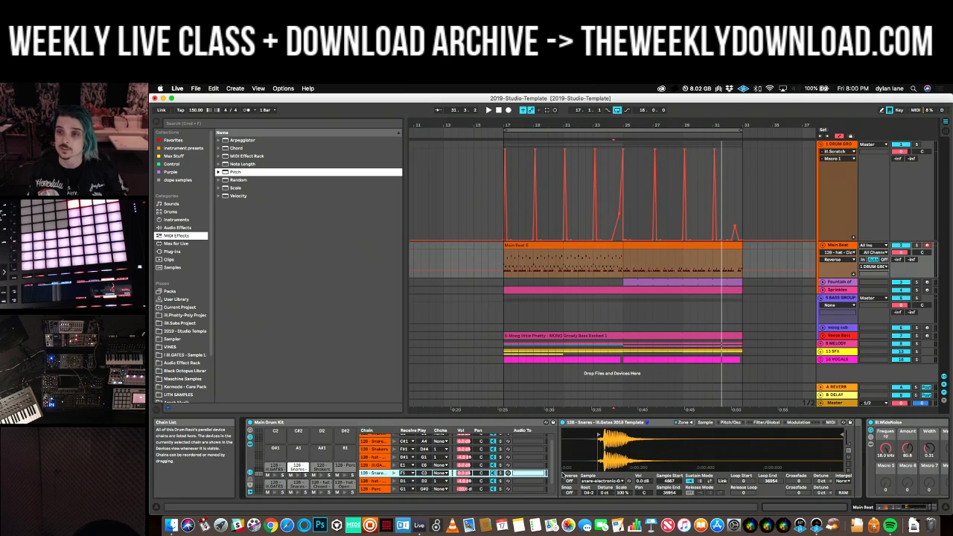
# Unfold the Fountain Of Glitch track and set the slice playback mode of its Baloon Animal chain to Thru.
pyautogui.click(822, 283)
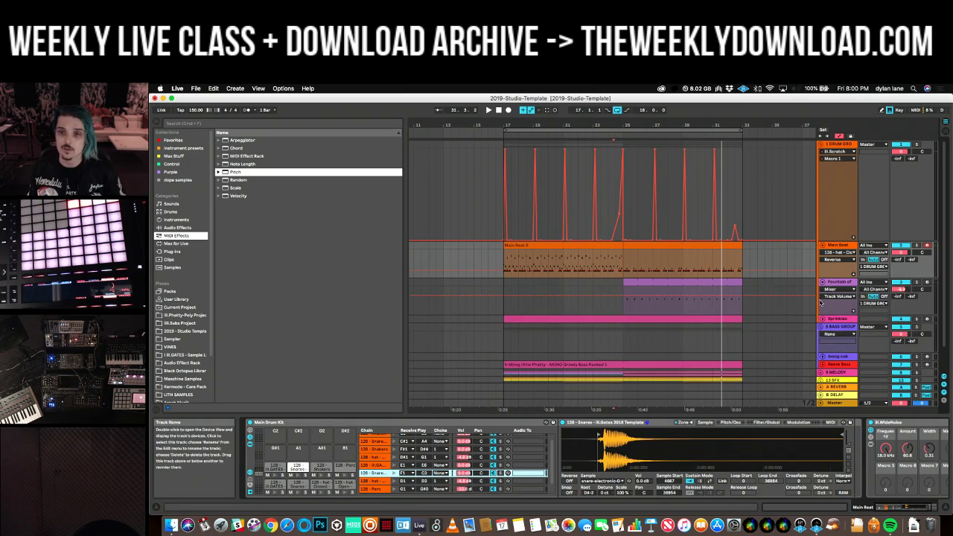
pyautogui.click(831, 282)
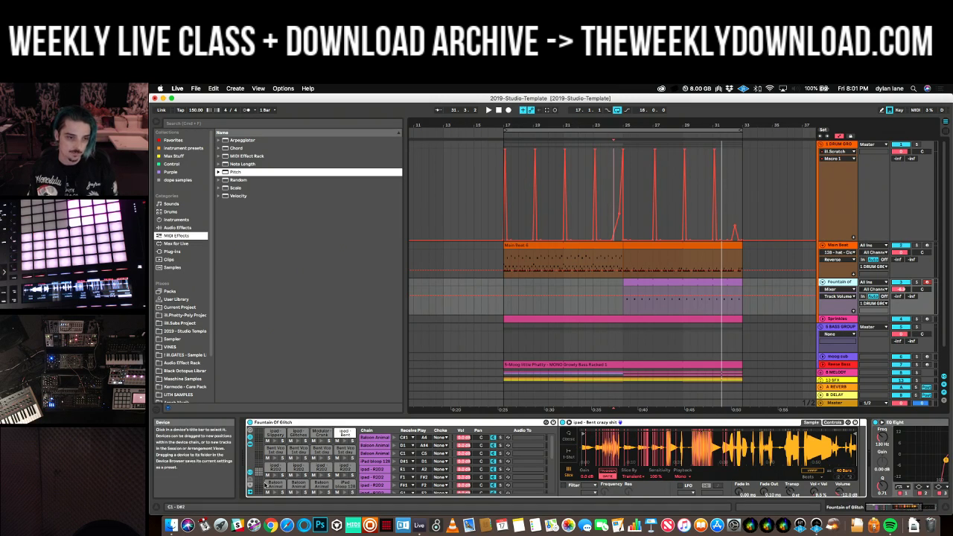
pyautogui.click(404, 453)
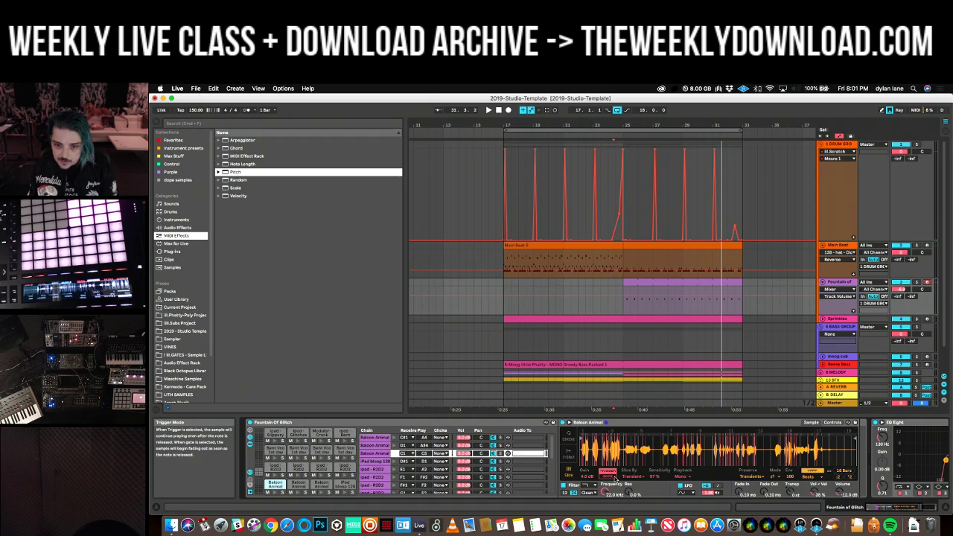
pyautogui.click(682, 484)
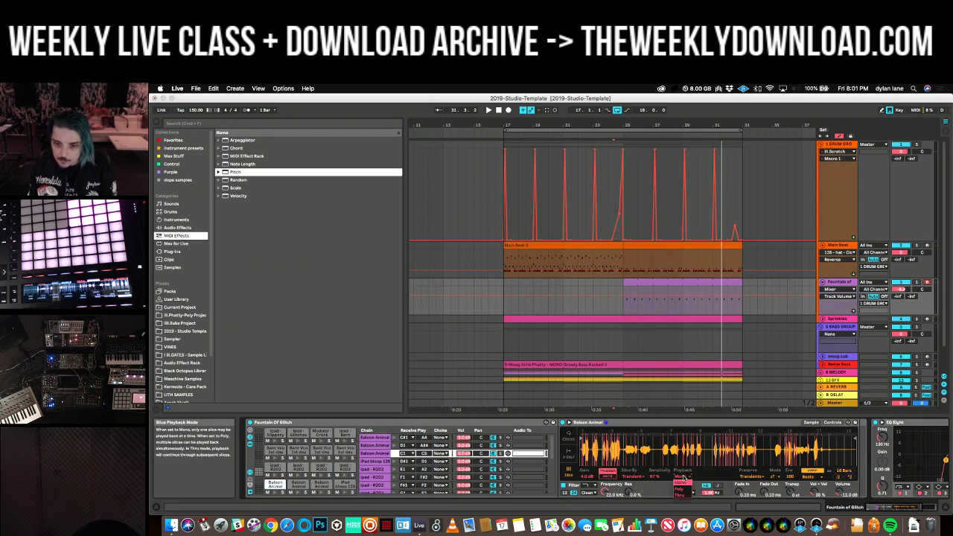
pyautogui.click(684, 496)
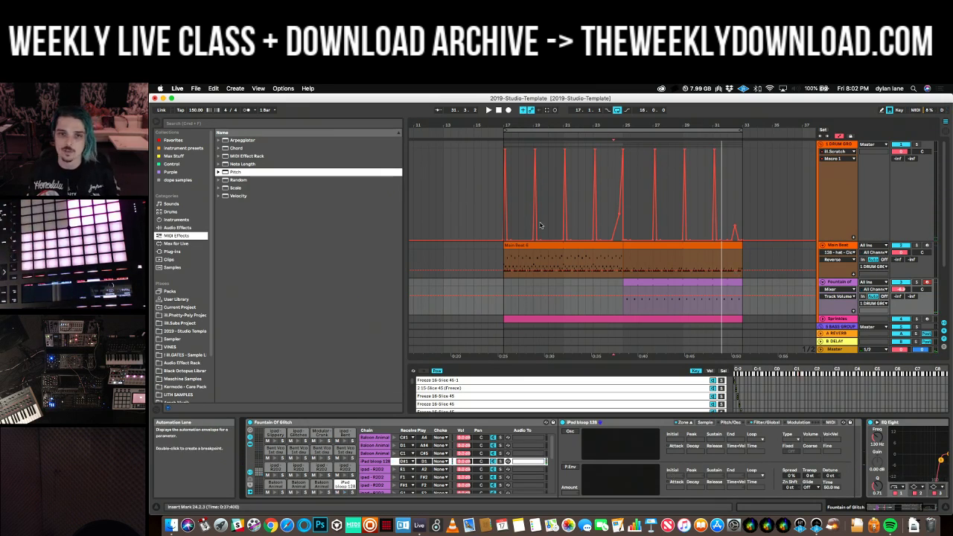
# Play the arrangement from just before bar 17 to hear the drum group, and stop playback.
pyautogui.click(498, 219)
pyautogui.press('space')
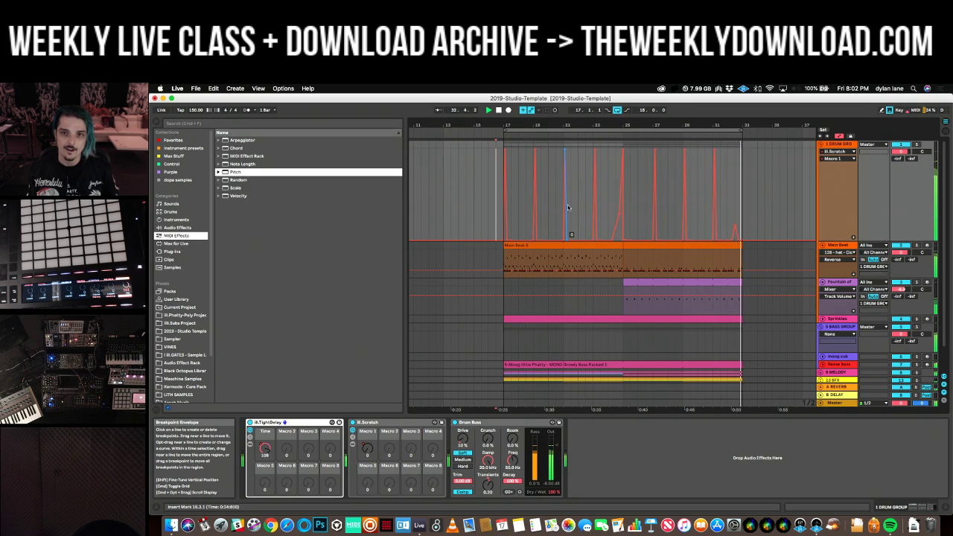
pyautogui.press('space')
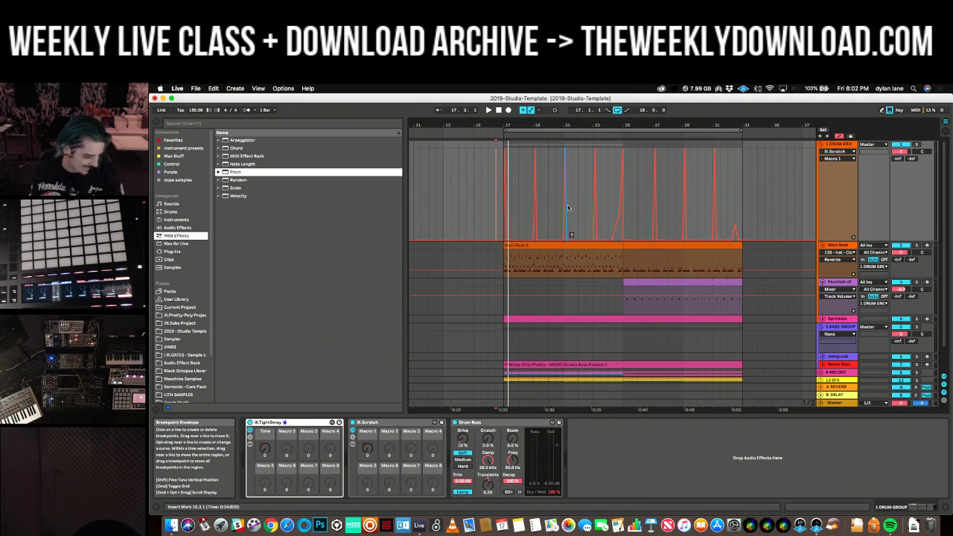
# Show the Sprinkles drum rack, select one of its sample pads, and unfold the Sprinkles track.
pyautogui.click(839, 283)
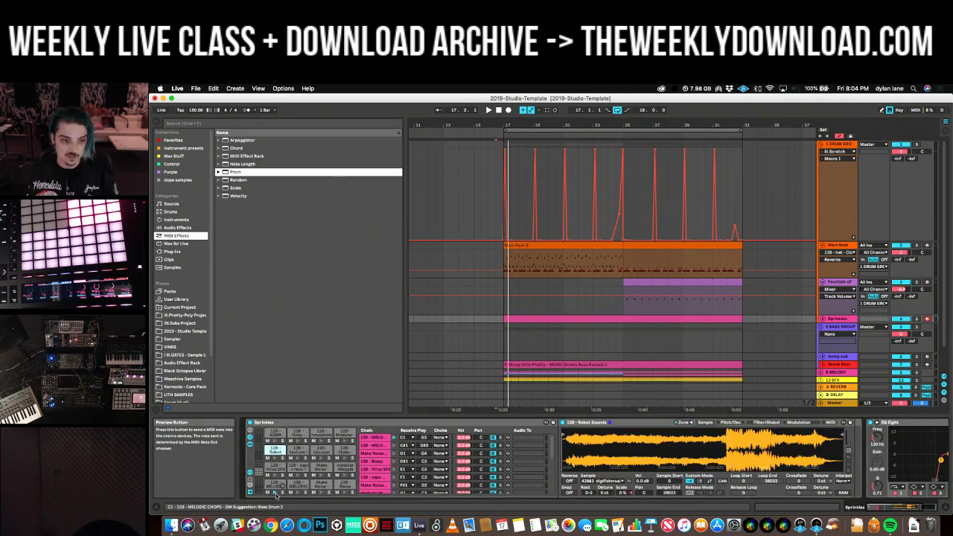
pyautogui.click(321, 488)
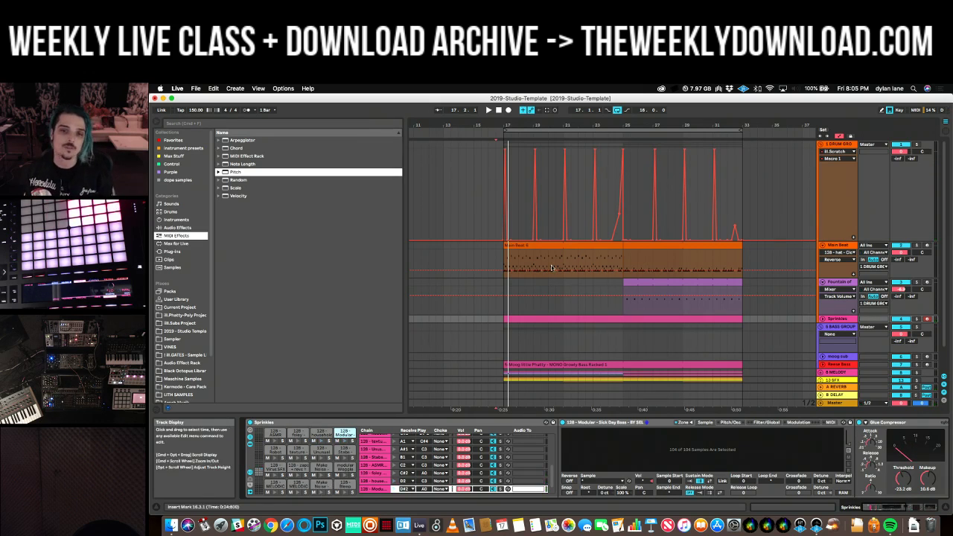
pyautogui.click(823, 319)
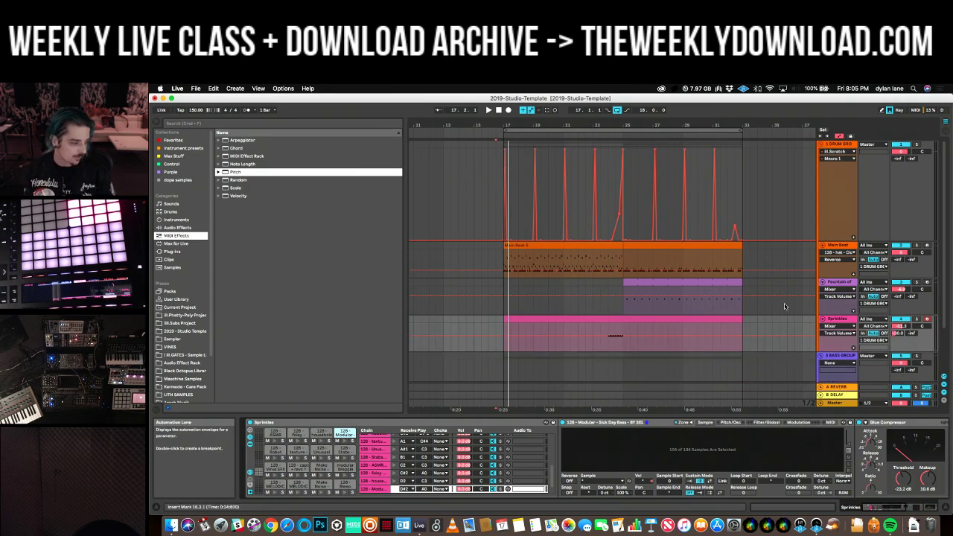
# Fold the drum group back into a single track in the arrangement.
pyautogui.hscroll(2, 784, 306)
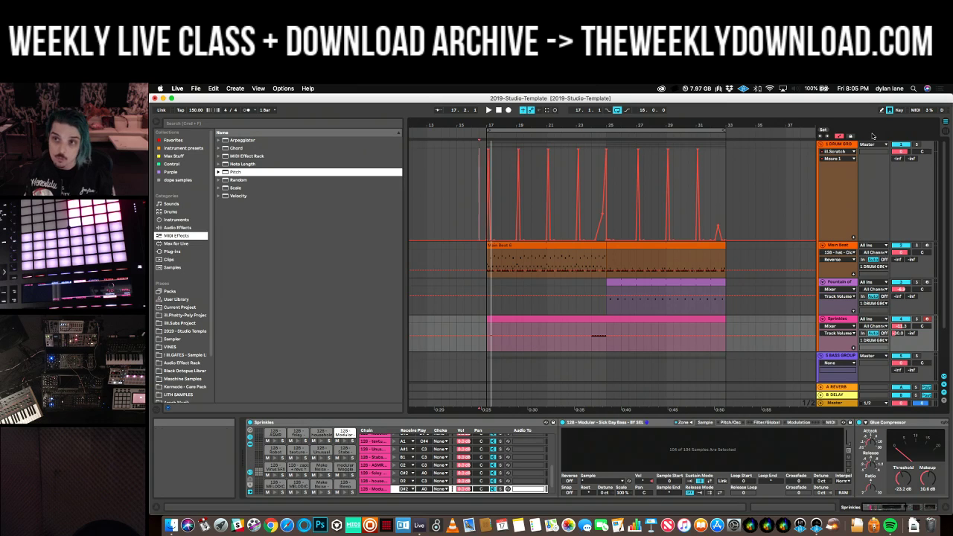
pyautogui.click(822, 145)
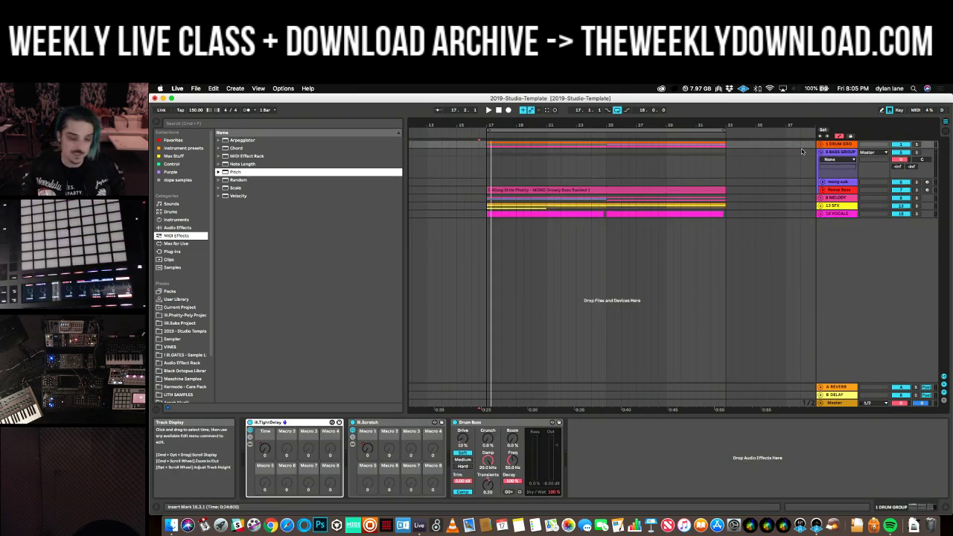
# Arm the moog sub track of the bass group for recording, unfold the Reese Bass track and arm it instead.
pyautogui.hscroll(-4, 802, 152)
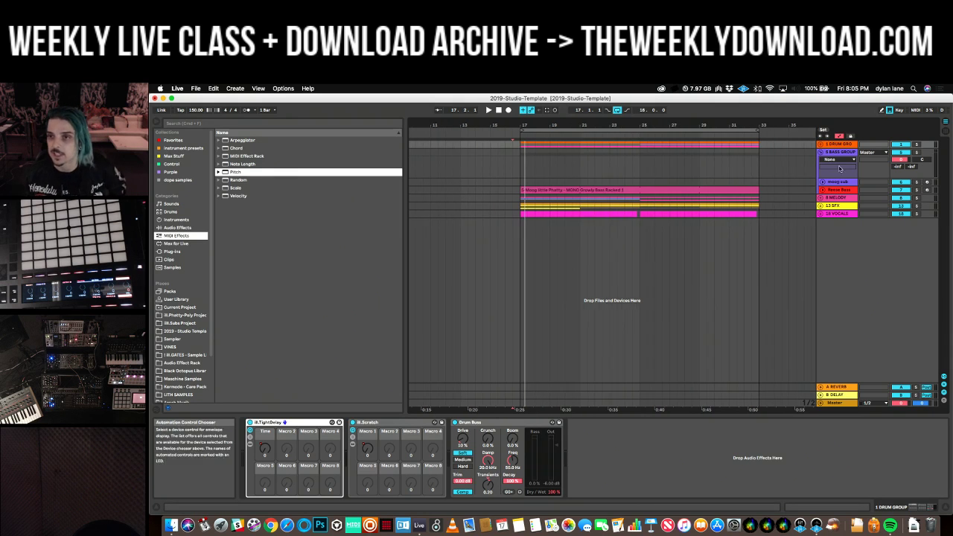
pyautogui.click(842, 182)
pyautogui.click(928, 182)
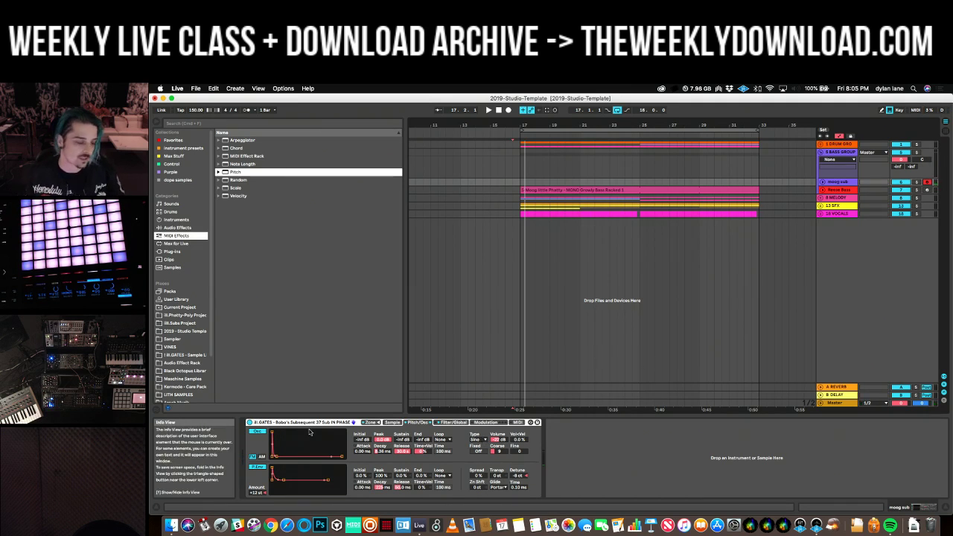
pyautogui.click(823, 190)
pyautogui.click(928, 191)
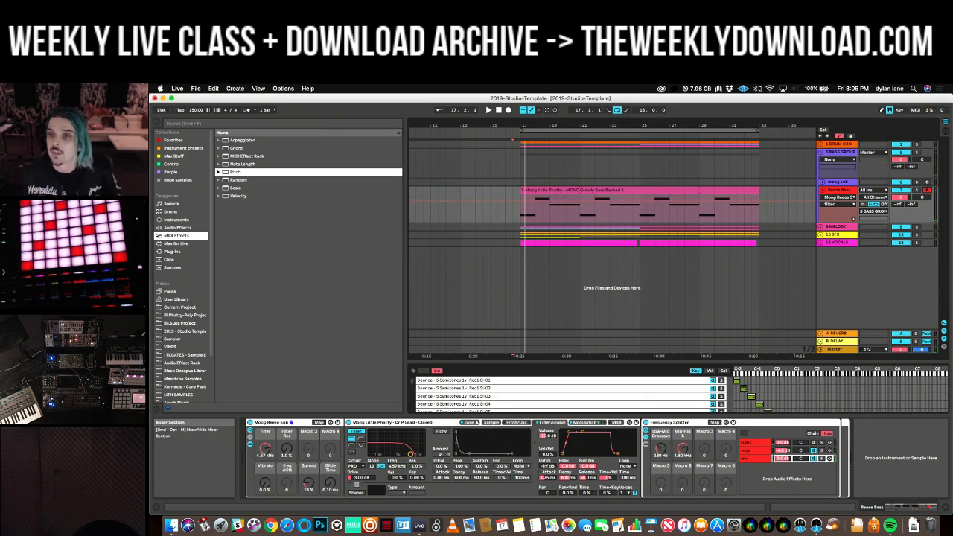
# Unfold the MELODY group, arm its Pad track for recording, and unfold and select the Pluck track.
pyautogui.click(821, 226)
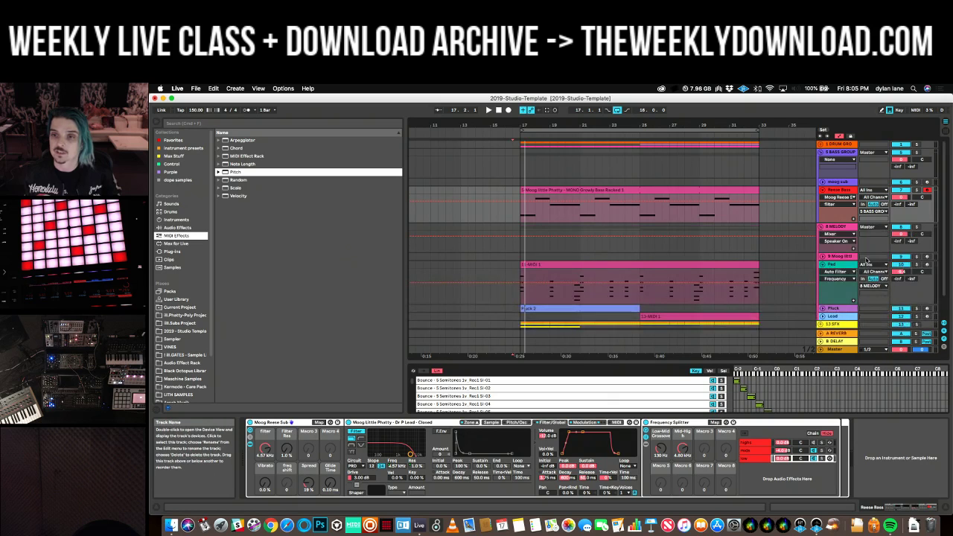
pyautogui.click(844, 264)
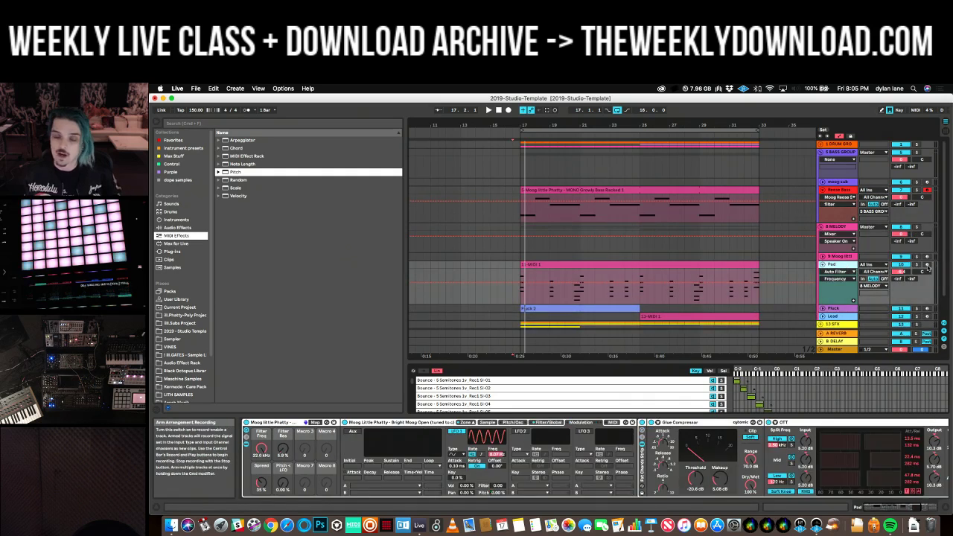
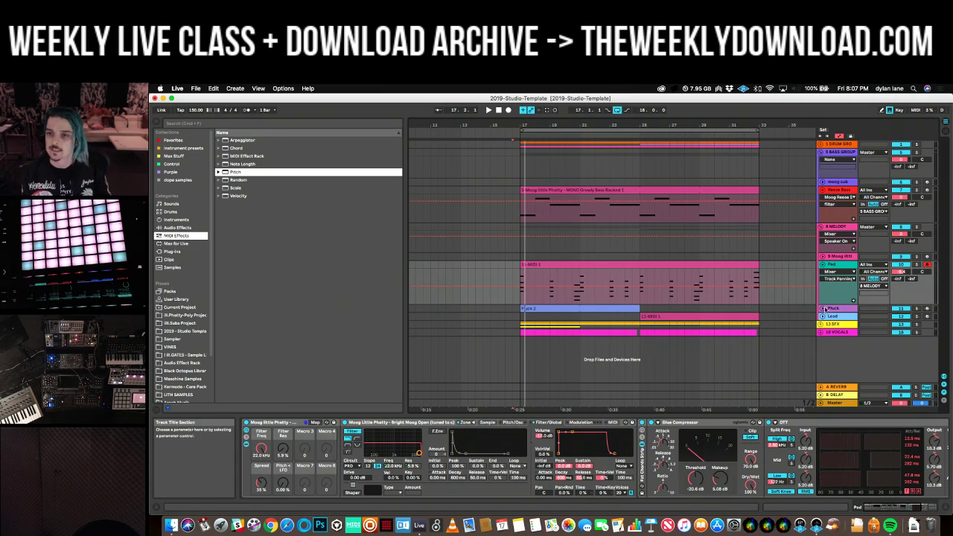
pyautogui.click(822, 308)
pyautogui.click(833, 308)
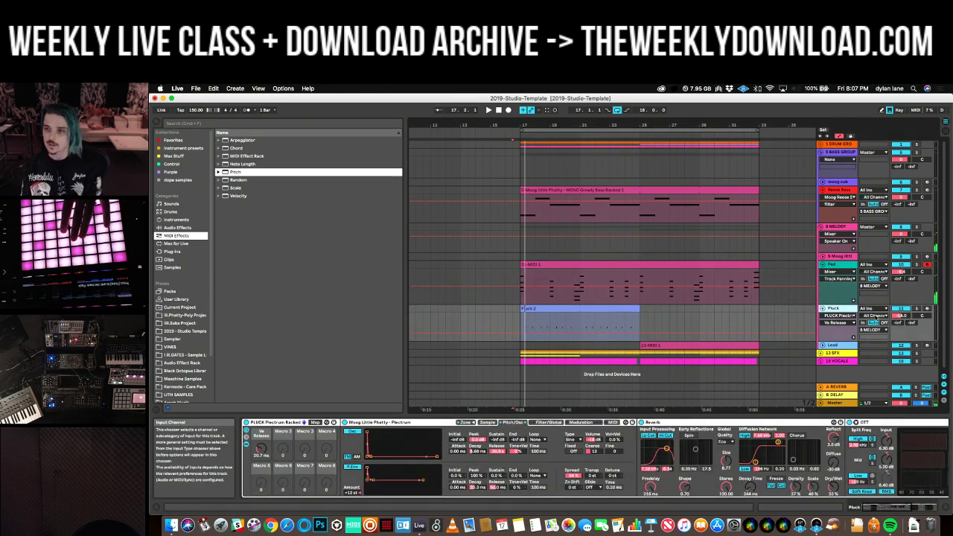
# Try shorter settings of the Pluck rack's Ve Release macro, ending with a release of 60.0 s.
pyautogui.moveTo(260, 448); pyautogui.dragTo(260, 391)
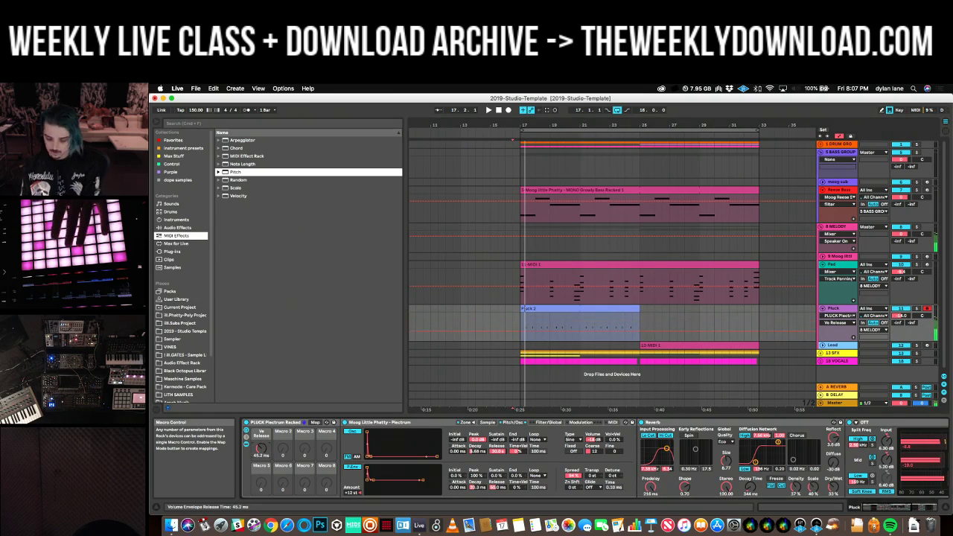
pyautogui.moveTo(261, 448); pyautogui.dragTo(261, 449)
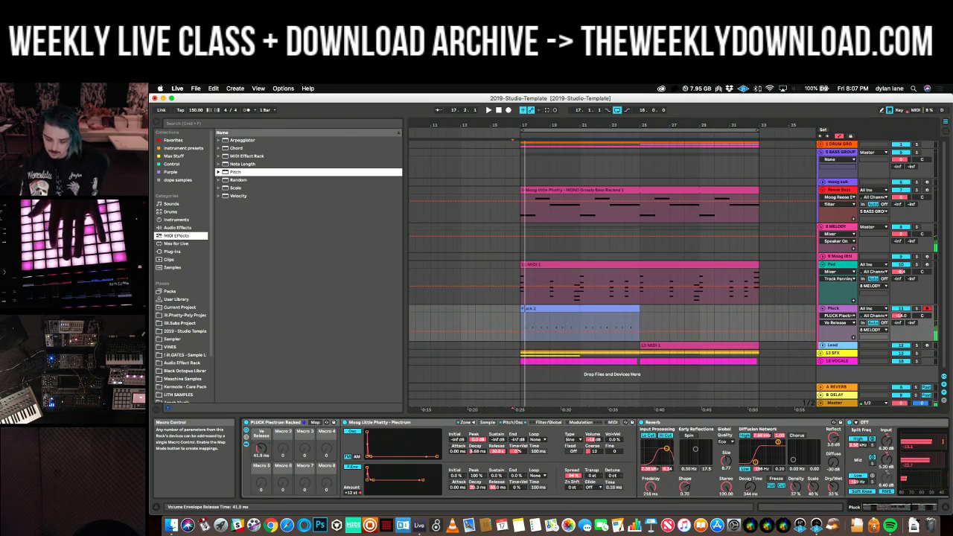
pyautogui.moveTo(261, 450); pyautogui.dragTo(260, 455)
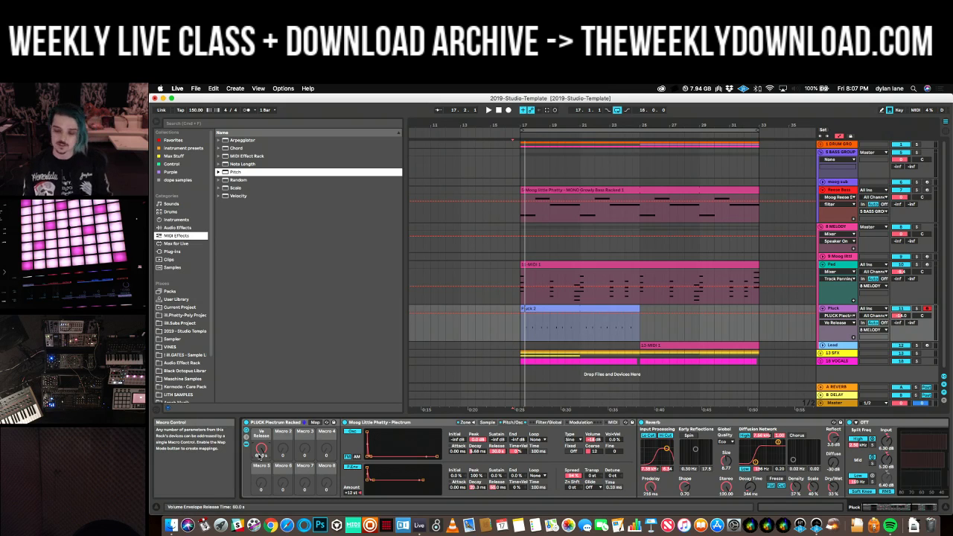
# Unfold the Lead track and play it soloed from bar 25.
pyautogui.click(822, 345)
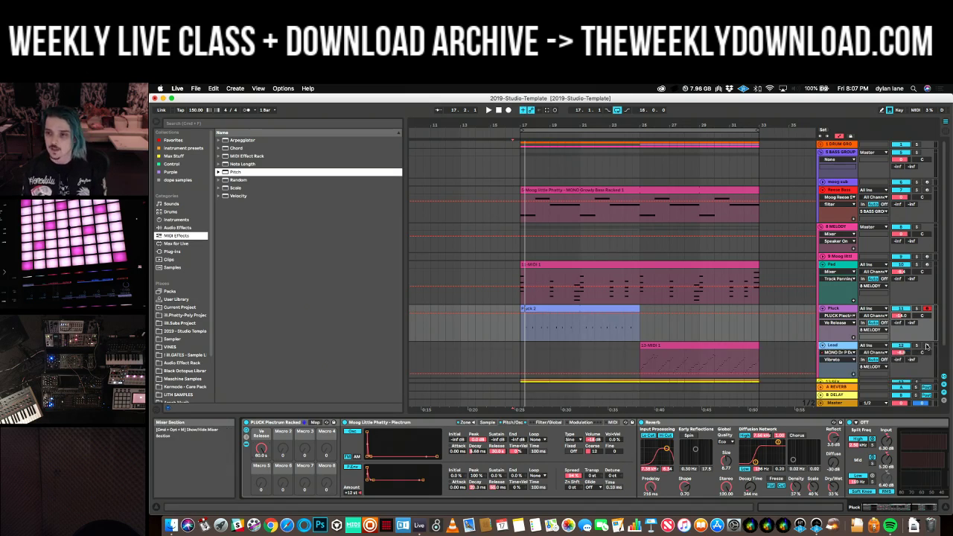
pyautogui.click(638, 368)
pyautogui.press('space')
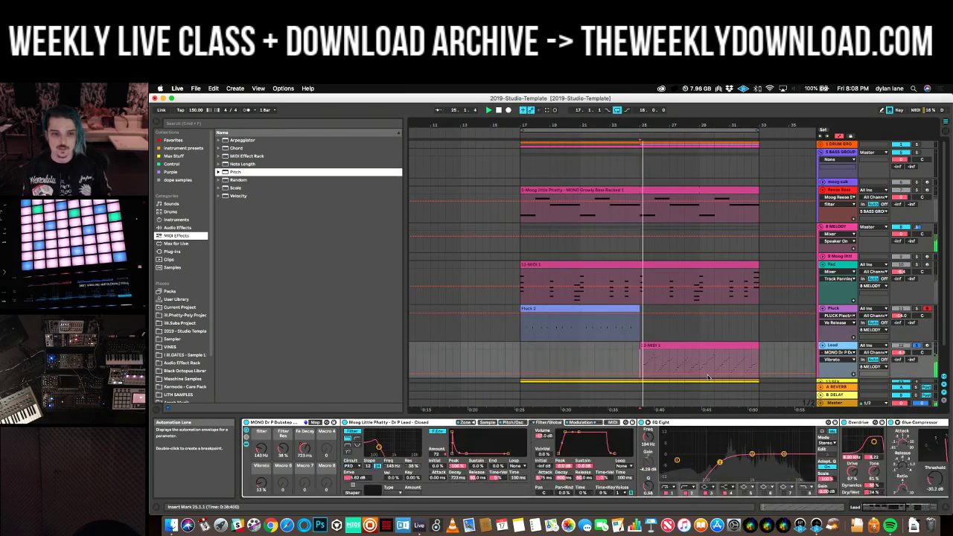
# Raise the Lead rack's filter macro to 22.0 kHz, and bring it down to 31.8 Hz.
pyautogui.moveTo(259, 449); pyautogui.dragTo(259, 439)
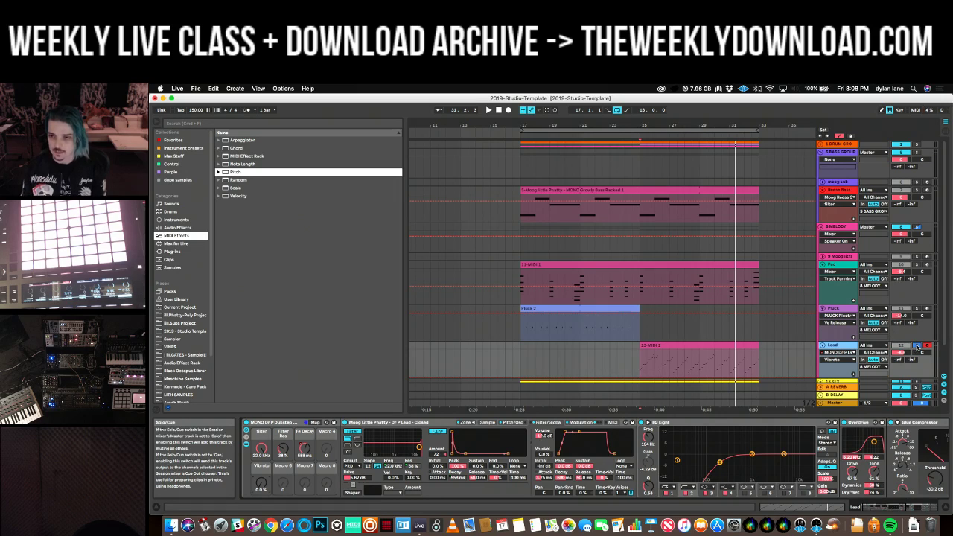
pyautogui.scroll(-2, 633, 350)
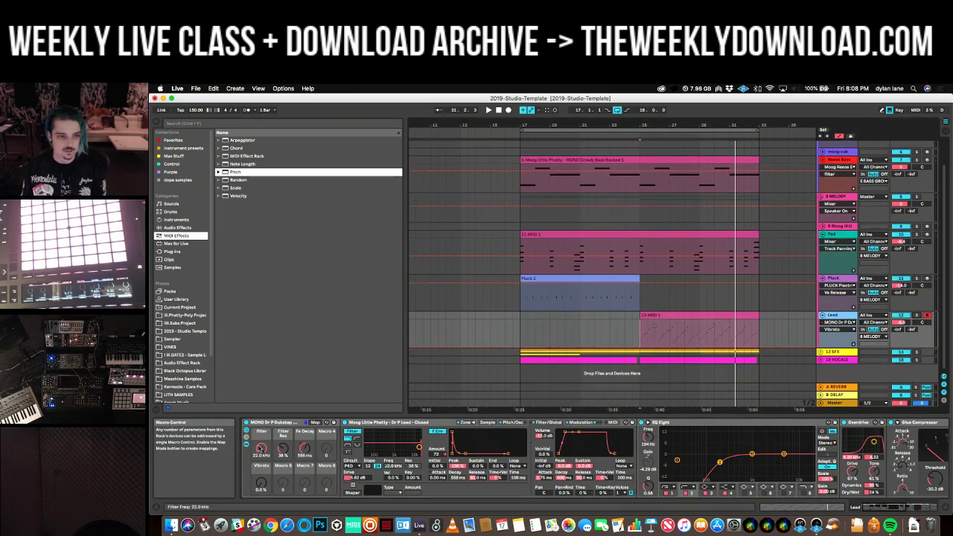
pyautogui.moveTo(261, 447); pyautogui.dragTo(261, 507)
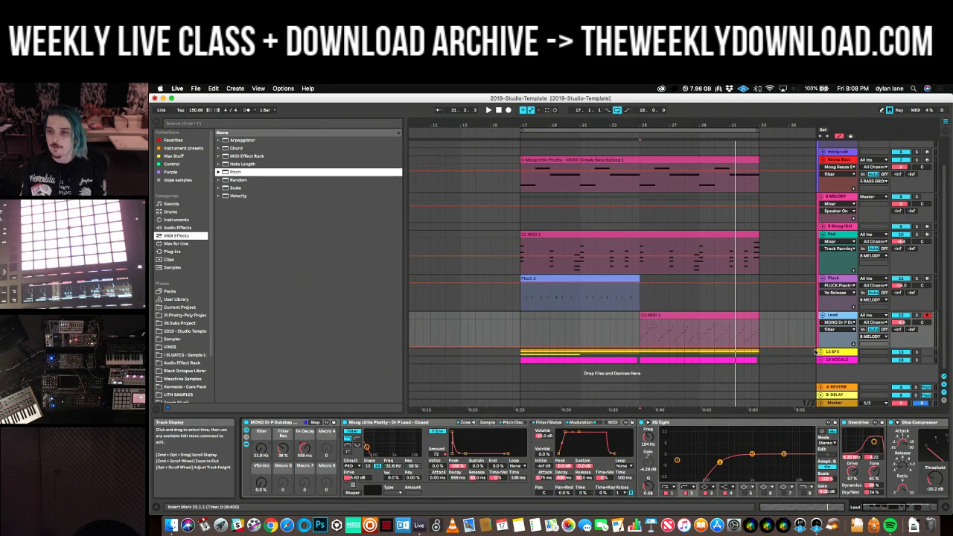
# Unfold the SFX group together with its Crashes and Virus SFX tracks.
pyautogui.click(820, 352)
pyautogui.scroll(-2, 821, 339)
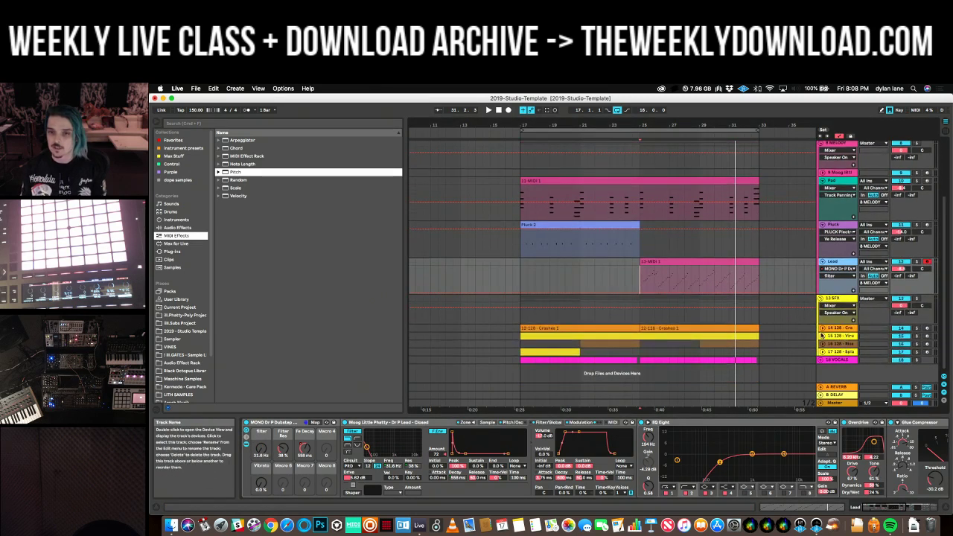
pyautogui.click(824, 328)
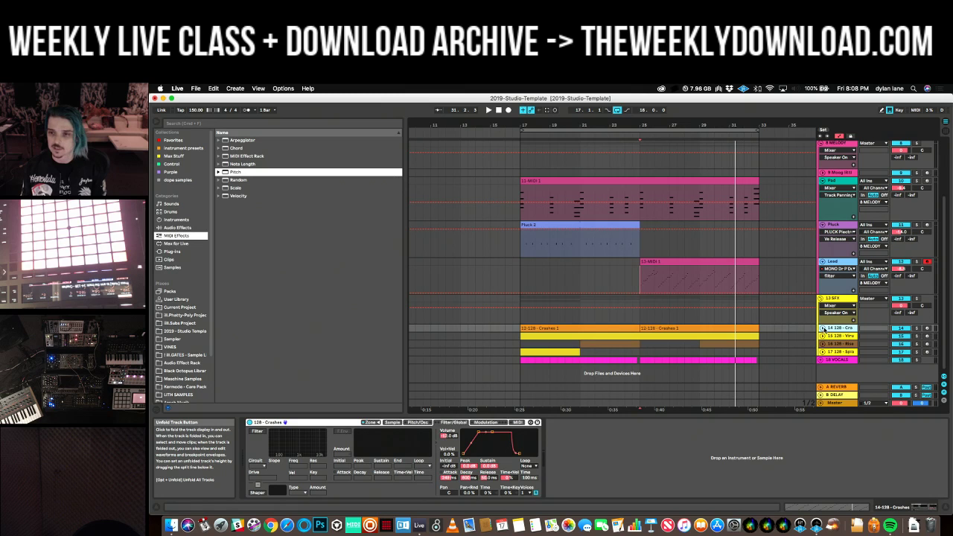
pyautogui.click(823, 328)
pyautogui.click(822, 365)
pyautogui.scroll(-2, 823, 357)
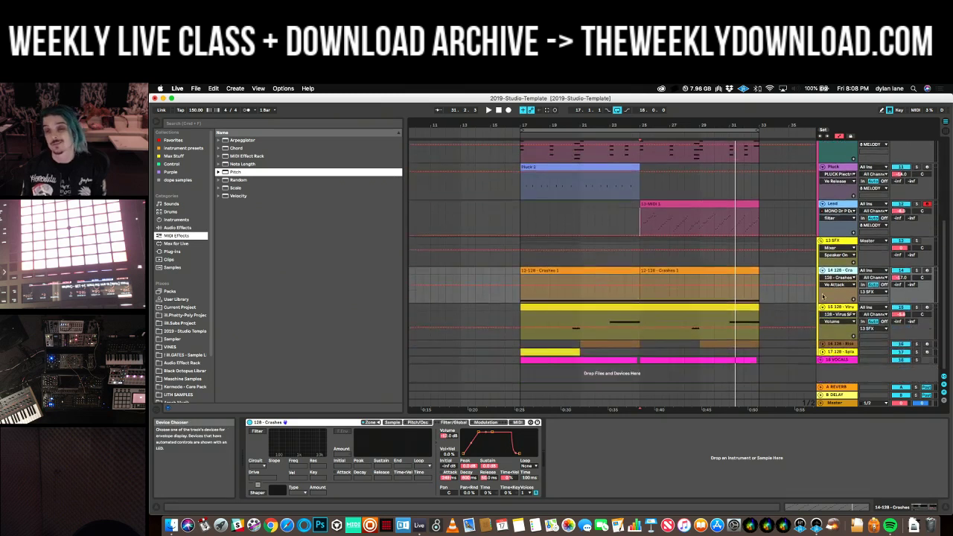
# Show the Virus SFX instrument, solo its track and arm it for recording.
pyautogui.click(826, 307)
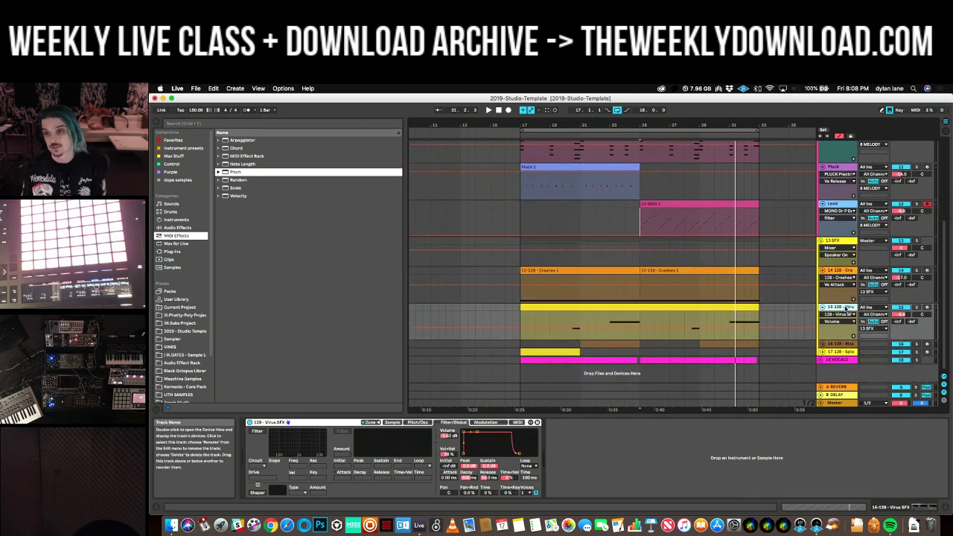
pyautogui.click(915, 308)
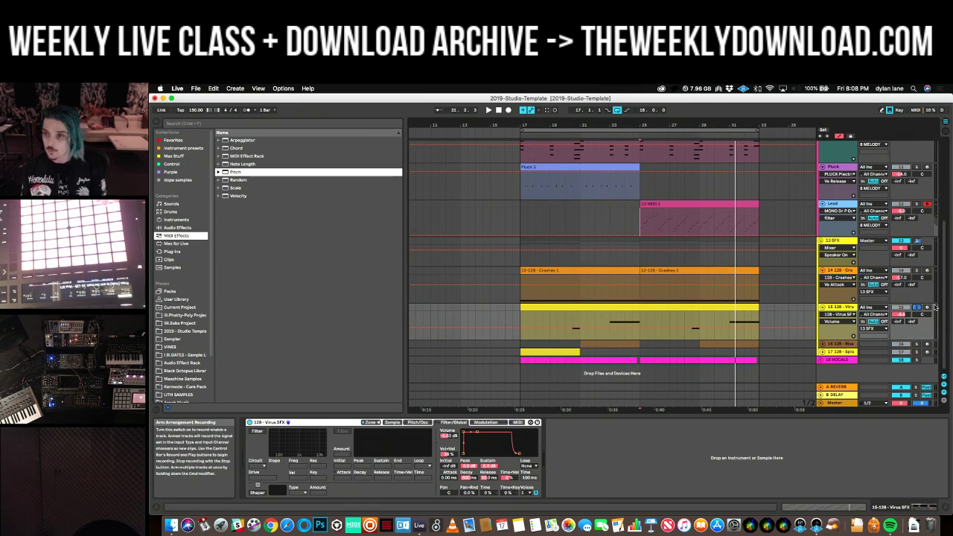
pyautogui.click(928, 308)
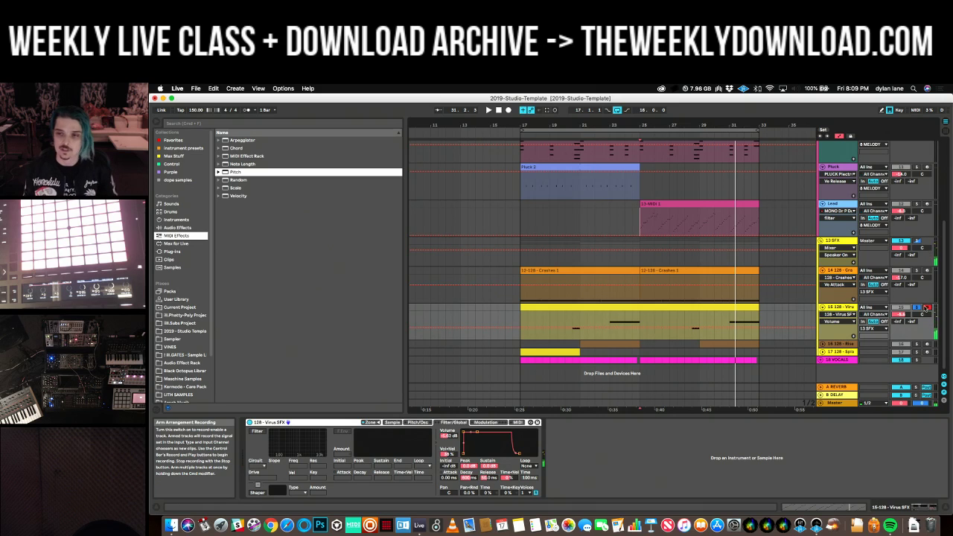
# Unfold the Risers + Reverses and Splash FX tracks and arm each in turn, enlarging the Risers + Reverses lane.
pyautogui.click(822, 344)
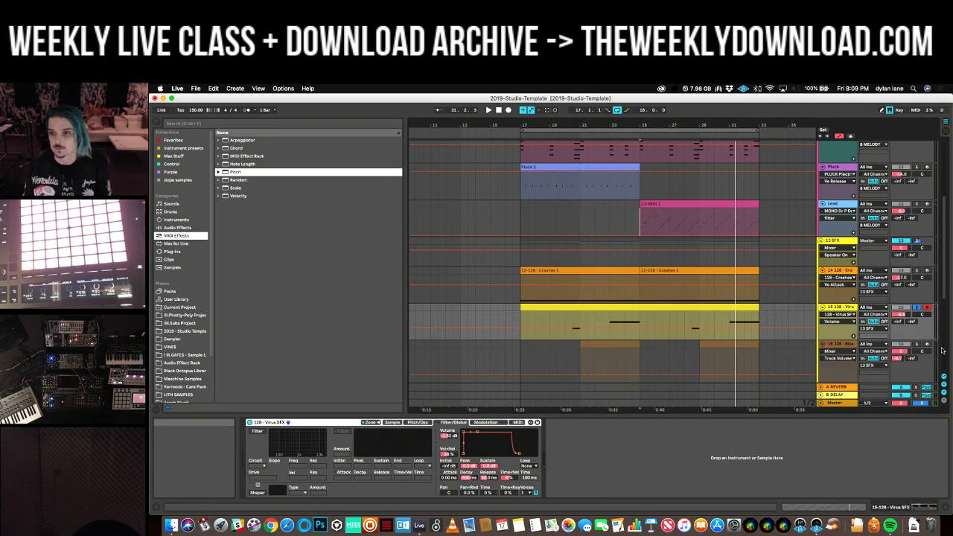
pyautogui.click(920, 348)
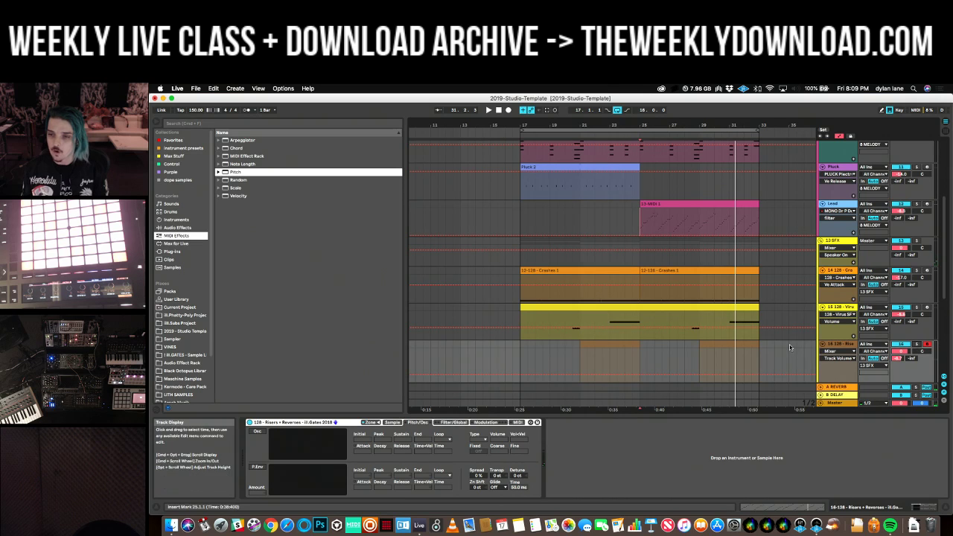
pyautogui.scroll(-5, 853, 346)
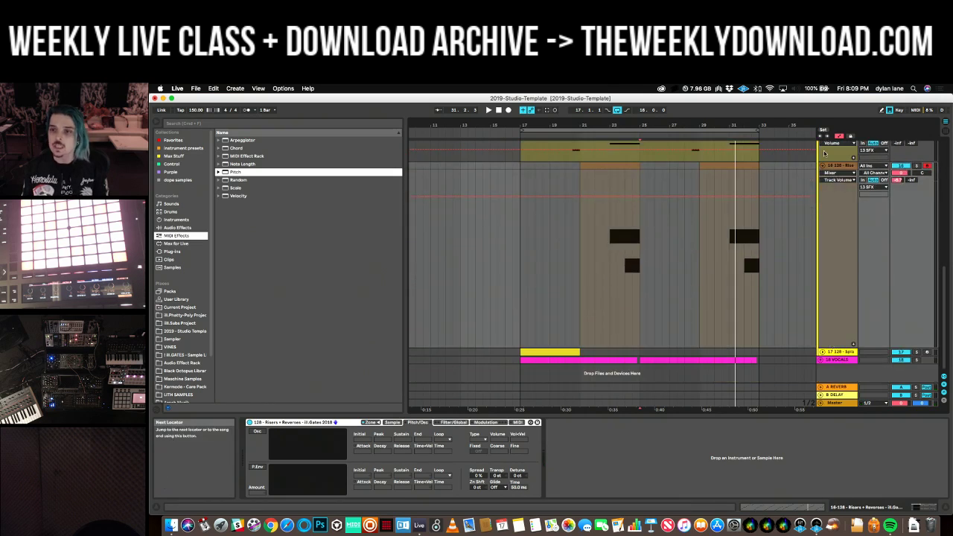
pyautogui.click(943, 357)
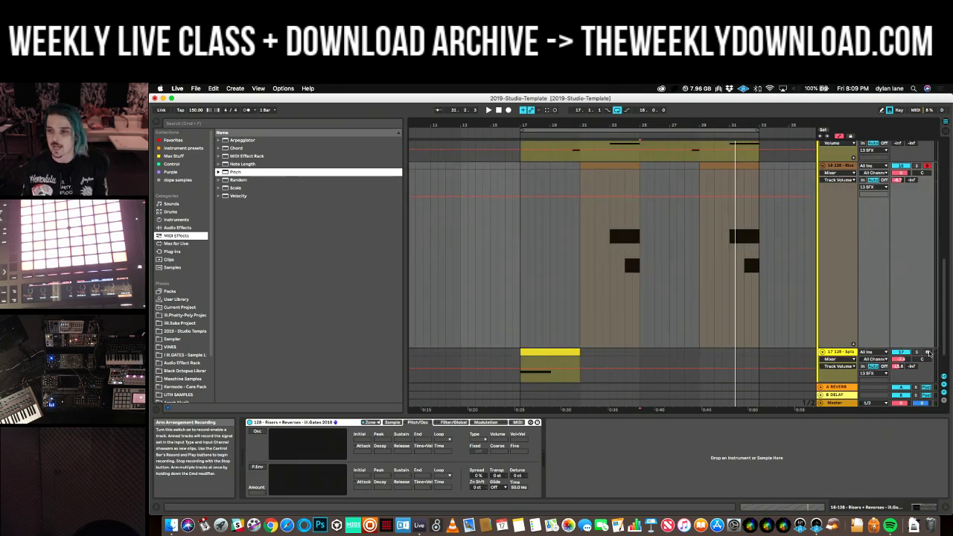
pyautogui.click(928, 352)
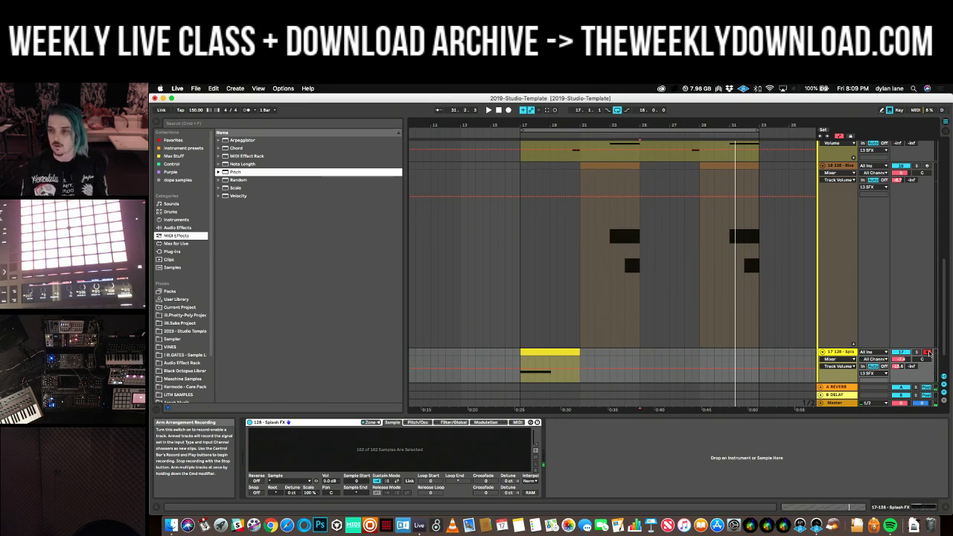
# Unfold the VOCALS group, arm its Vocal Chops track for recording, and briefly unfold that track's lane.
pyautogui.scroll(-3, 869, 324)
pyautogui.click(821, 359)
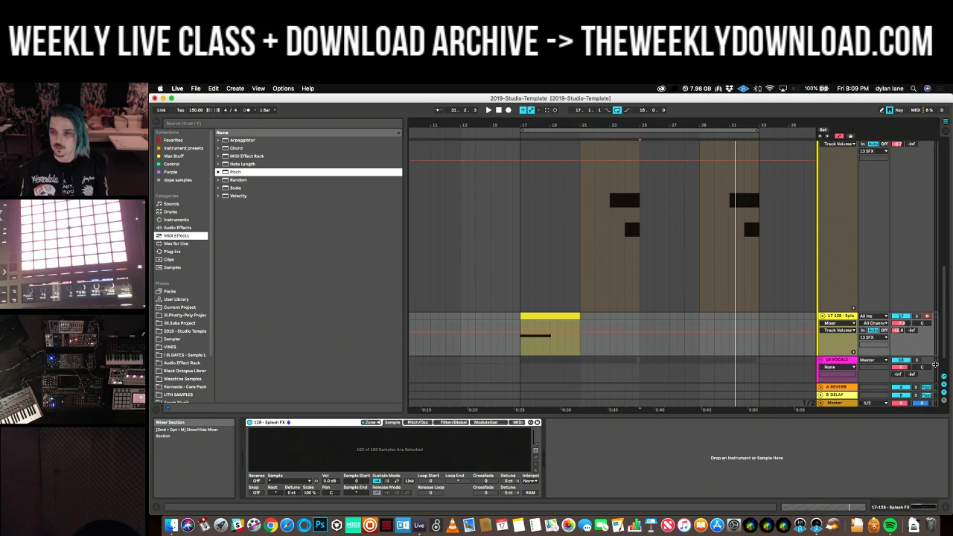
pyautogui.scroll(-3, 878, 362)
pyautogui.click(928, 361)
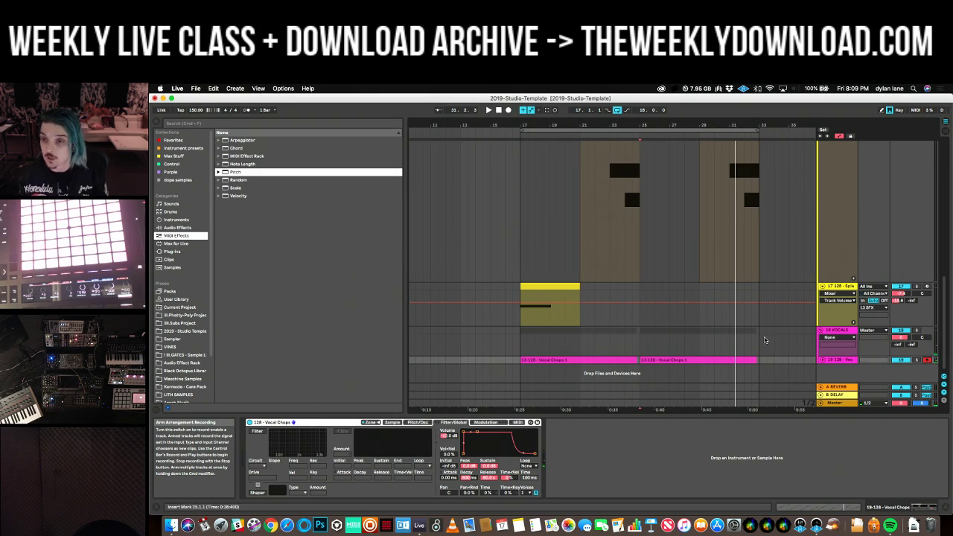
pyautogui.click(823, 361)
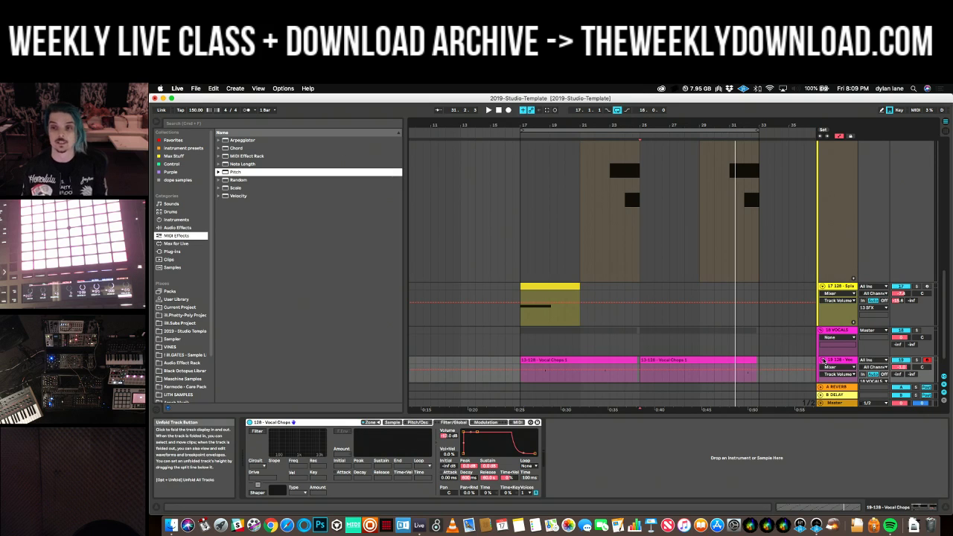
pyautogui.click(824, 361)
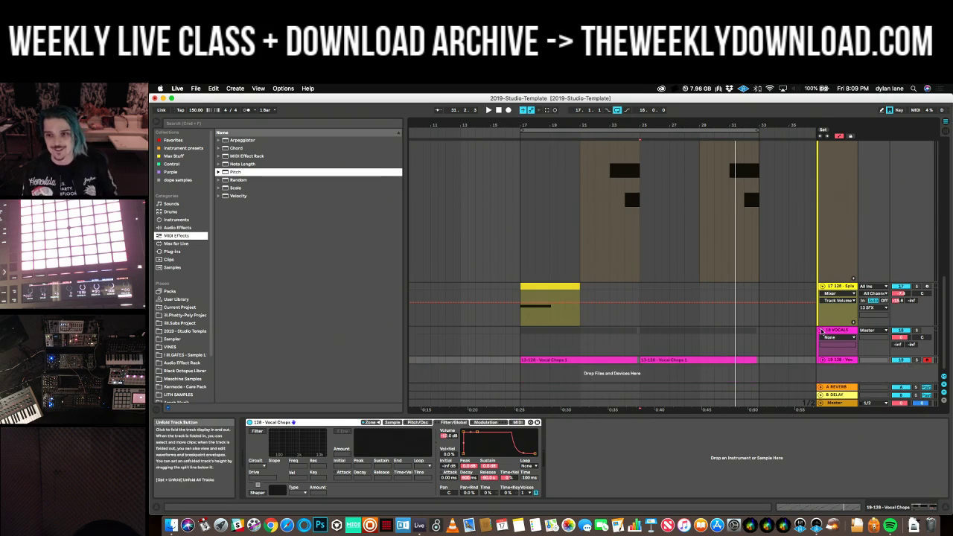
# Fold the enlarged Risers + Reverses track in the SFX group.
pyautogui.scroll(1, 807, 271)
pyautogui.scroll(3, 807, 271)
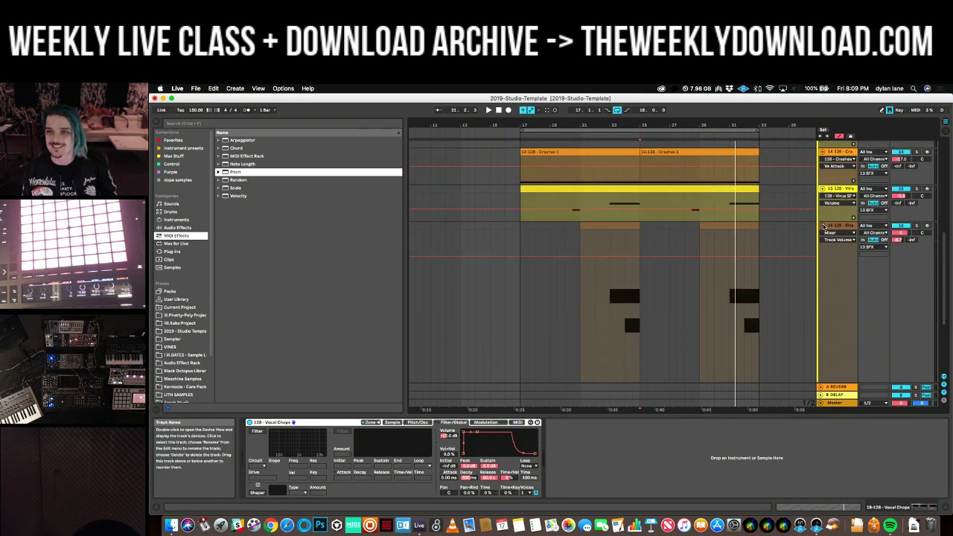
pyautogui.click(823, 226)
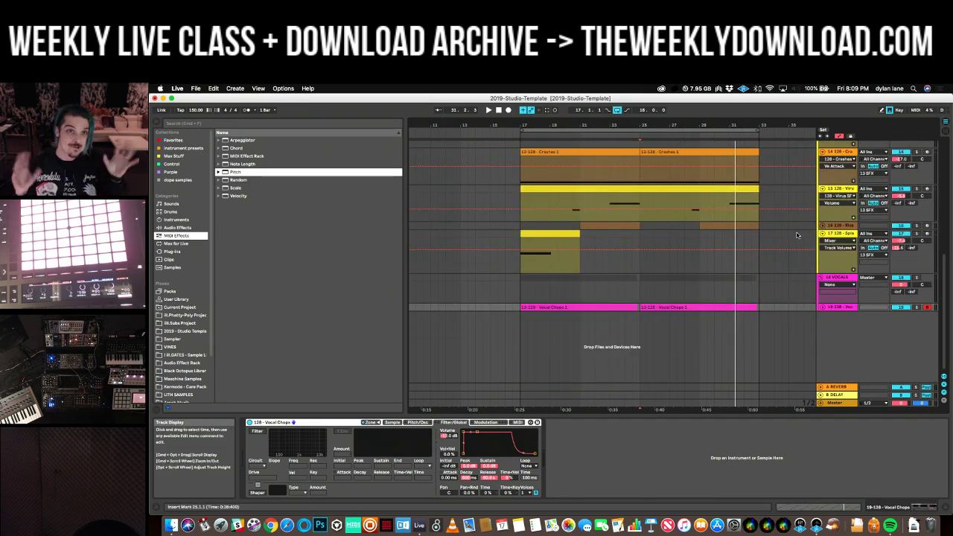
# Show the contents of the current project folder in the browser.
pyautogui.scroll(5, 797, 233)
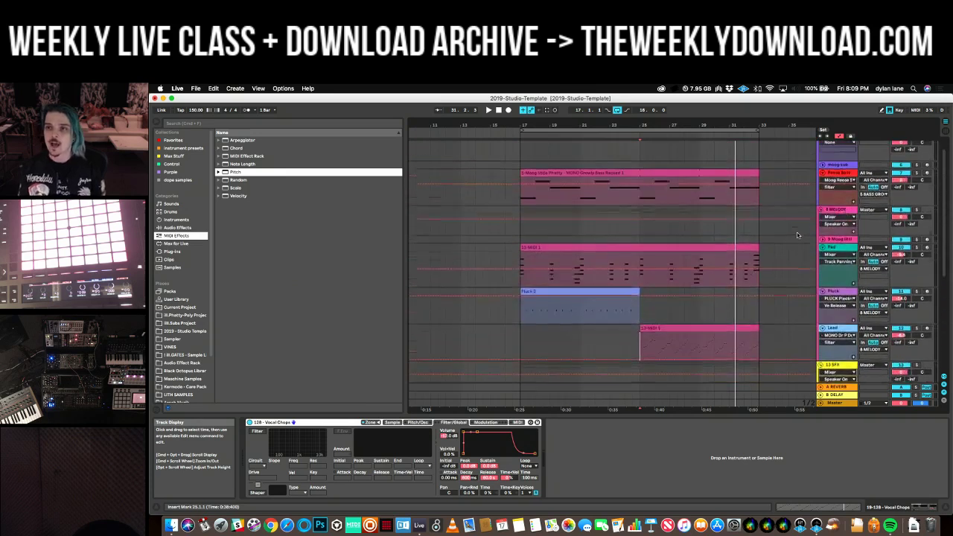
pyautogui.hscroll(3, 797, 232)
pyautogui.scroll(-3, 807, 195)
pyautogui.hscroll(-2, 806, 196)
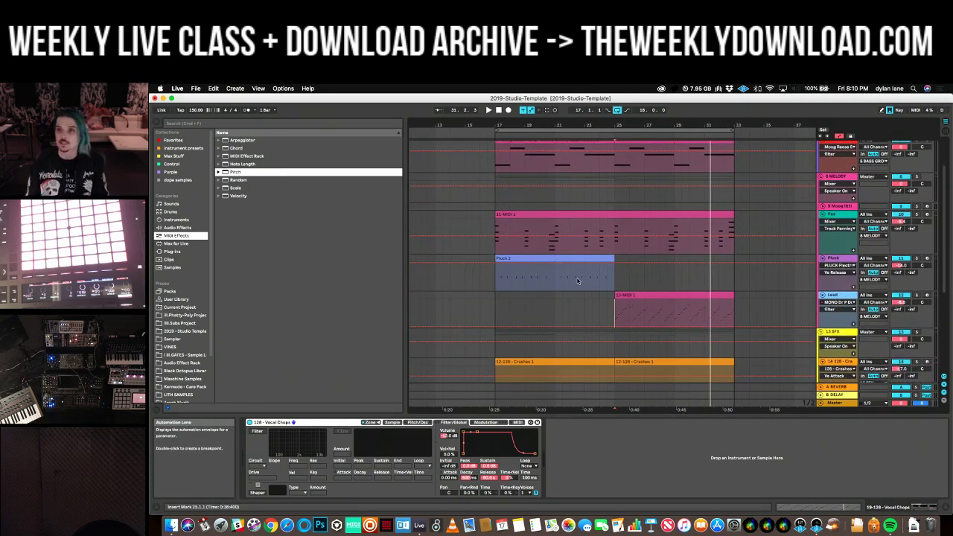
pyautogui.click(176, 308)
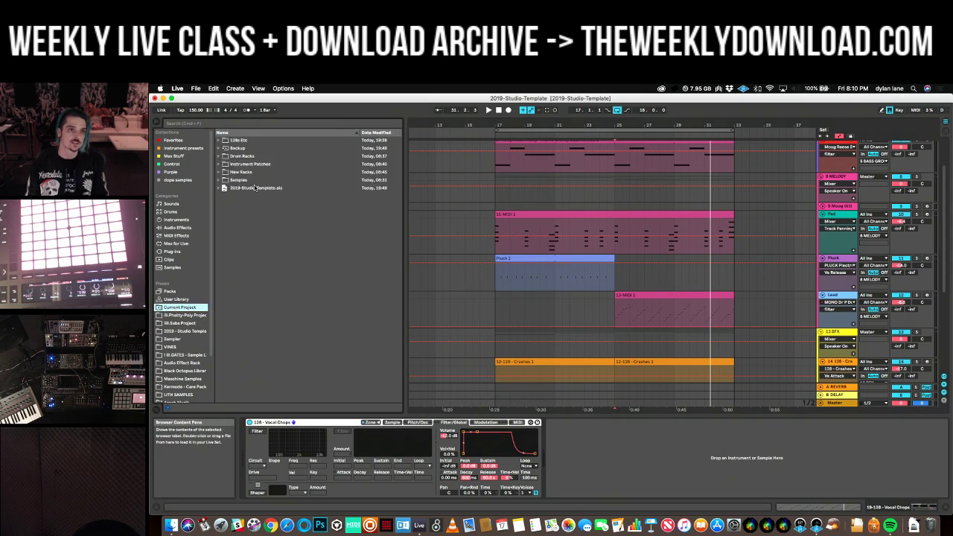
# Open the project's New Racks folder and load the Ill.DuckedReverb rack at the end of the Lead track's device chain.
pyautogui.click(219, 172)
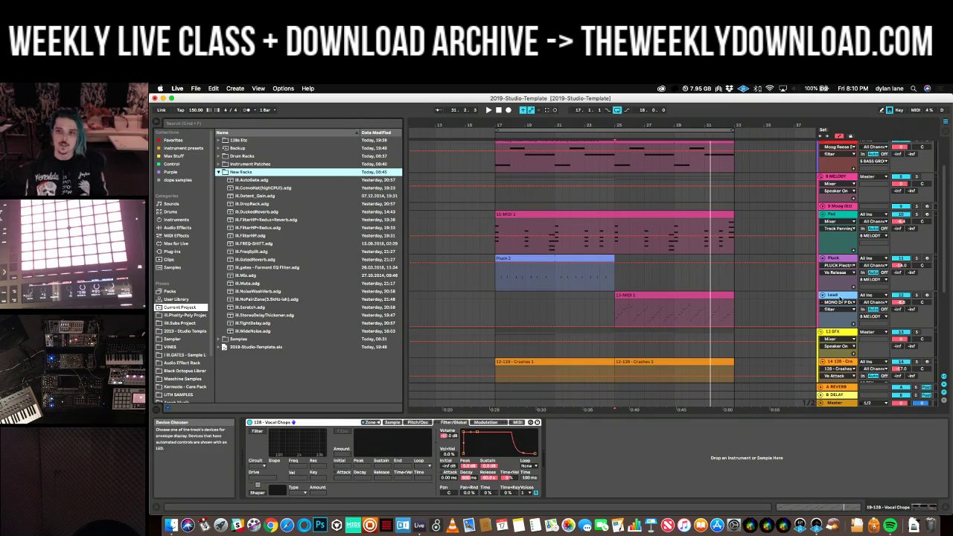
pyautogui.click(841, 301)
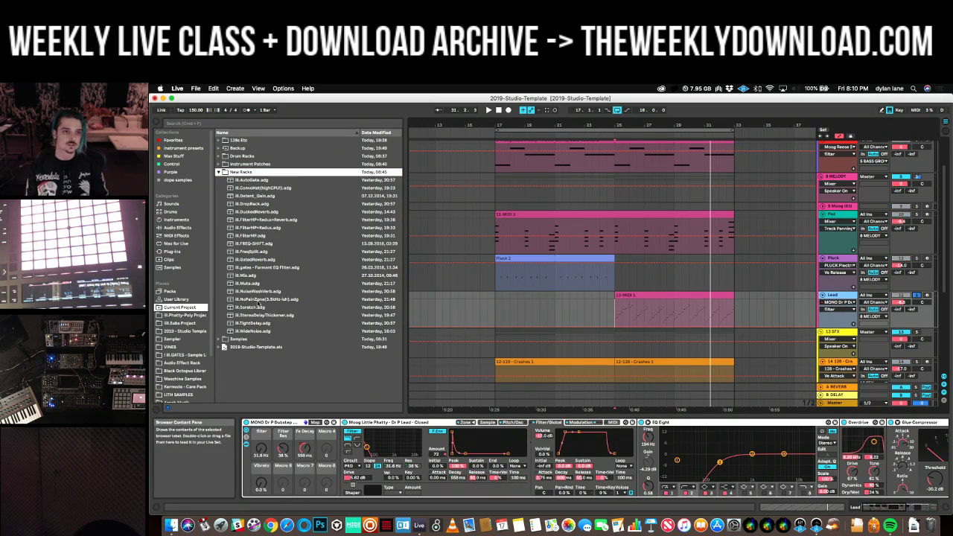
pyautogui.doubleClick(257, 306)
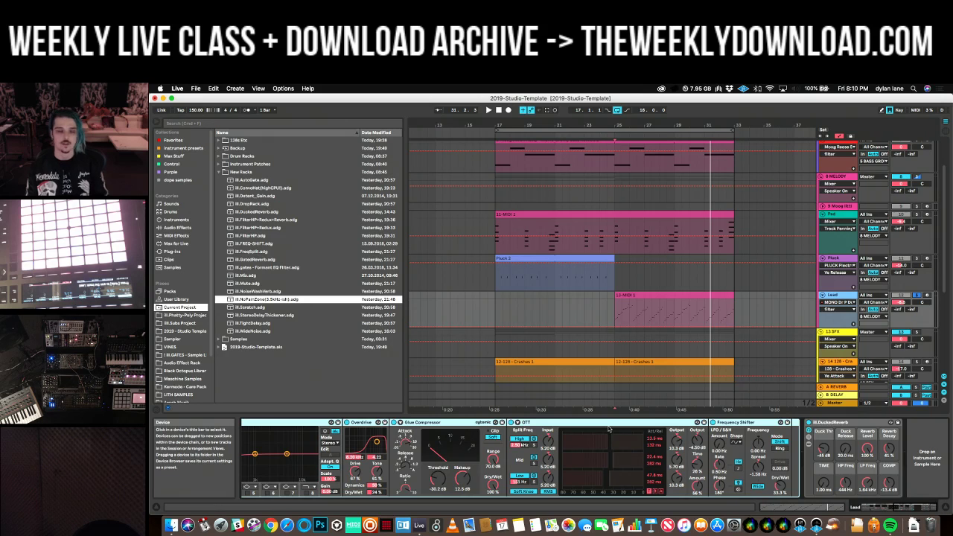
pyautogui.hscroll(-1, 608, 429)
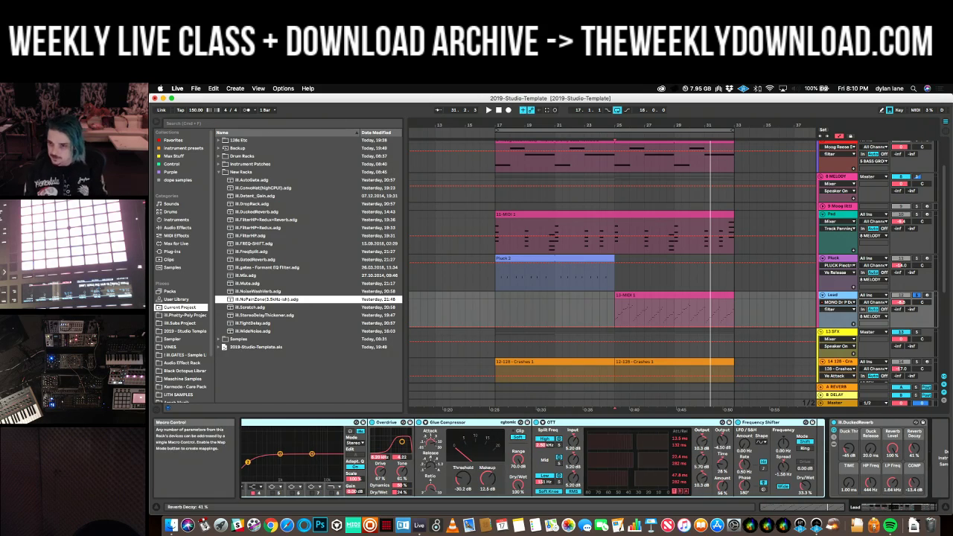
pyautogui.hscroll(1, 830, 427)
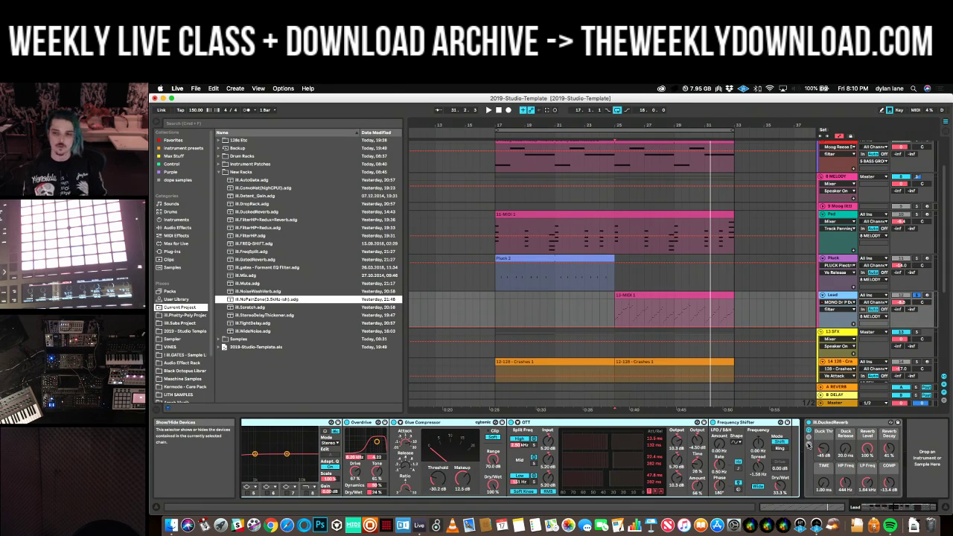
# Reveal the Ill.DuckedReverb rack's chains and devices and examine its Echo and Compressor settings.
pyautogui.click(810, 445)
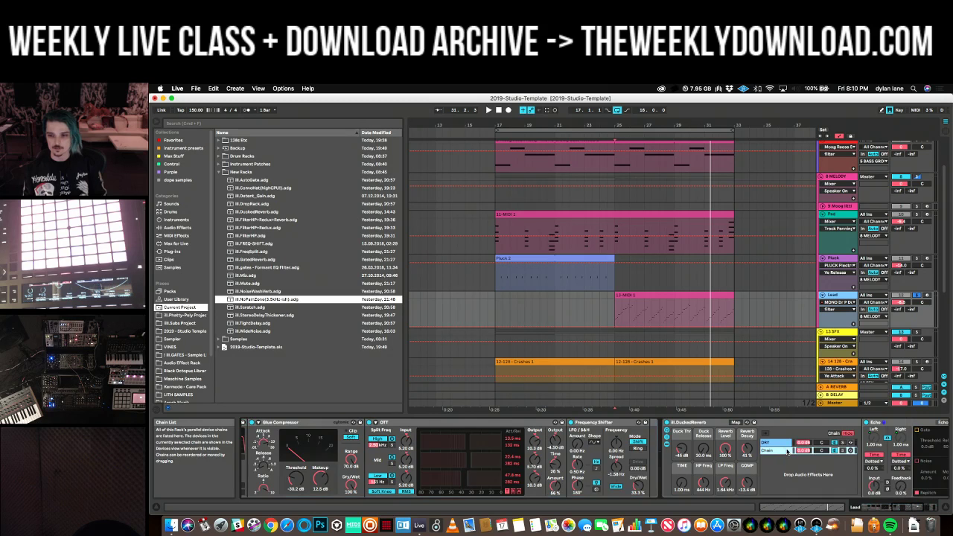
pyautogui.hscroll(10, 787, 450)
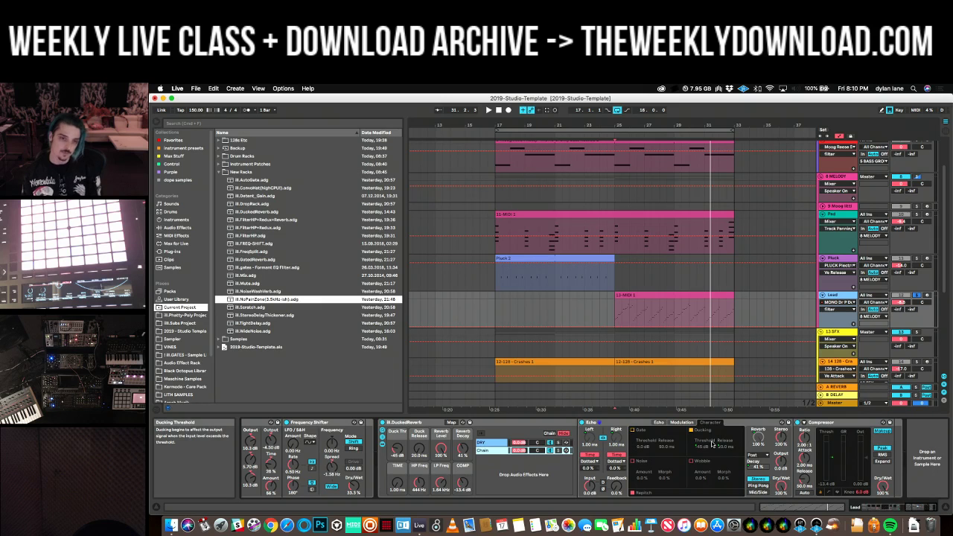
pyautogui.hscroll(-3, 713, 443)
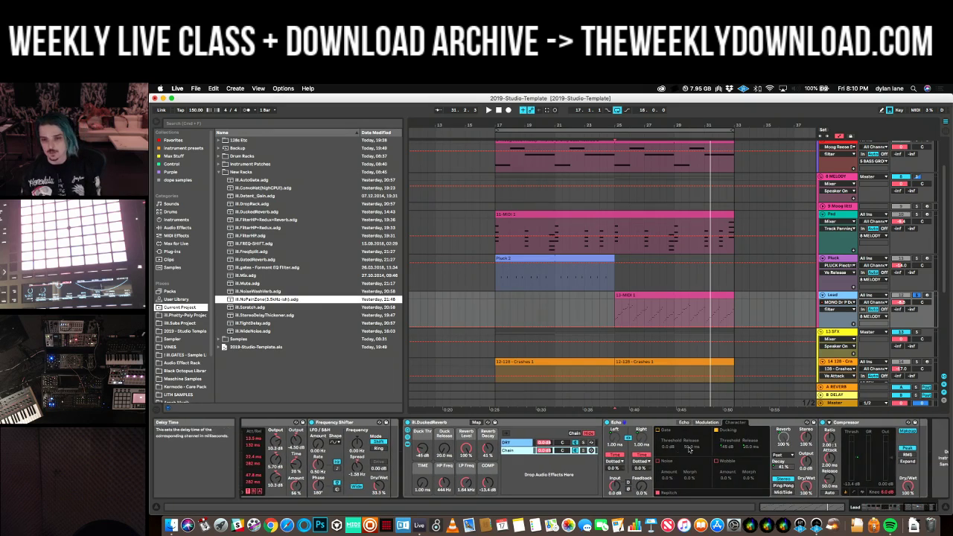
pyautogui.click(615, 436)
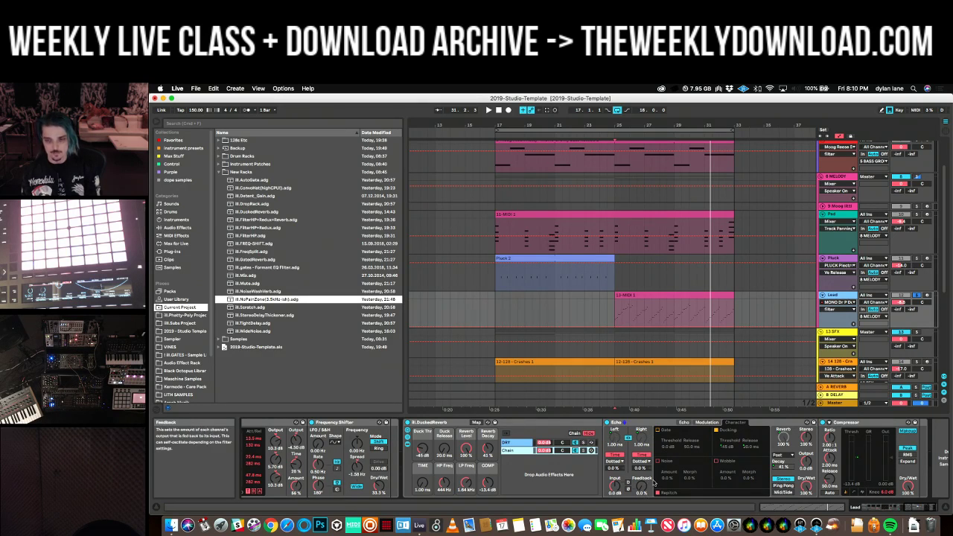
pyautogui.hscroll(2, 654, 484)
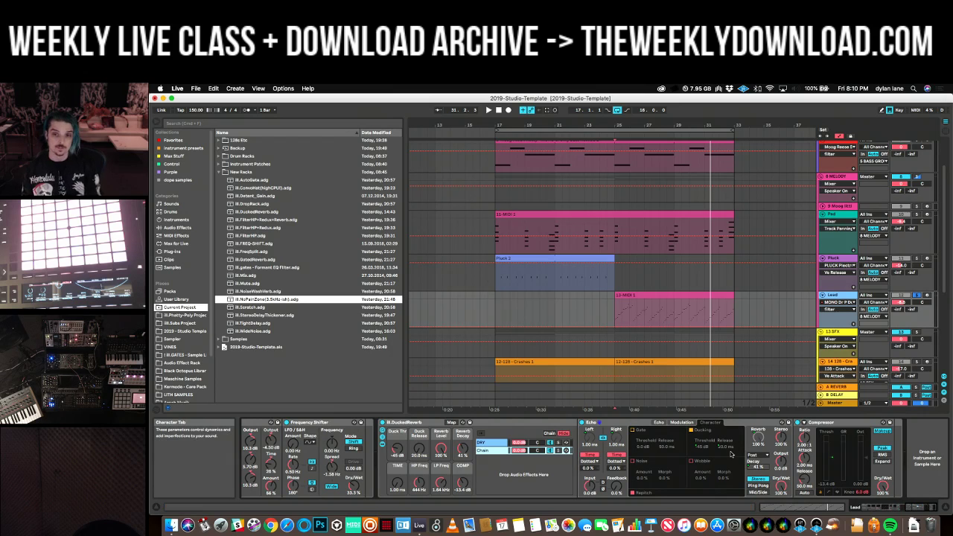
# Compare Echo's modulation and character settings, ending on the ducking controls.
pyautogui.click(700, 423)
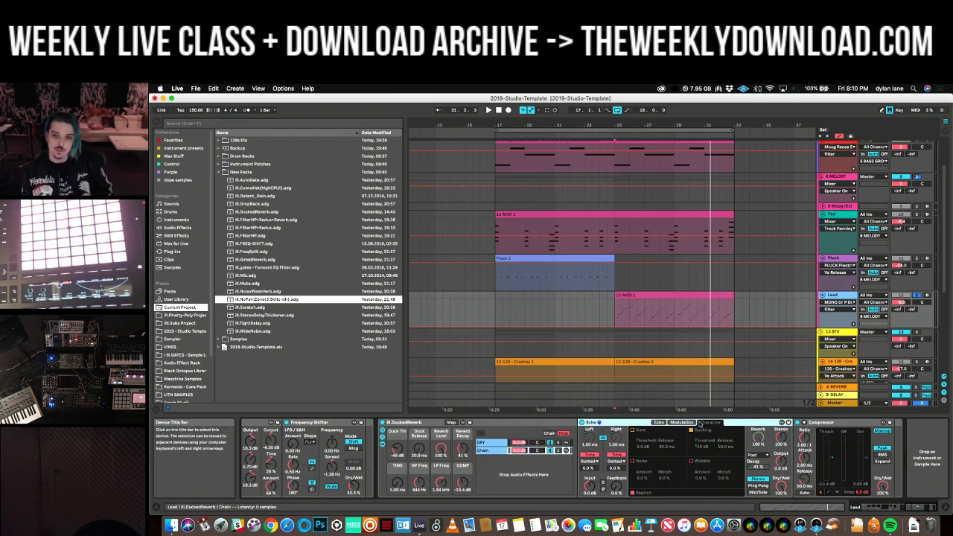
pyautogui.click(682, 422)
pyautogui.click(708, 422)
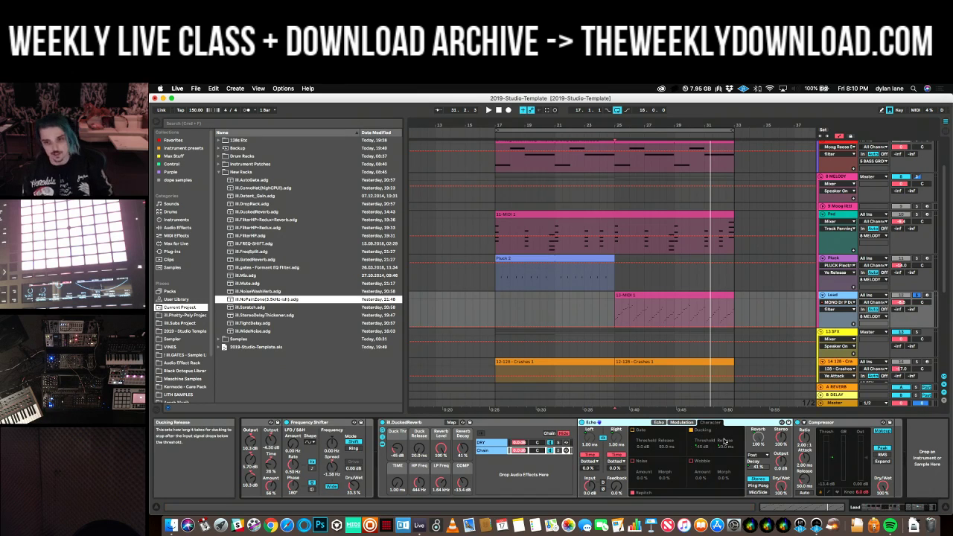
pyautogui.click(681, 422)
pyautogui.click(704, 423)
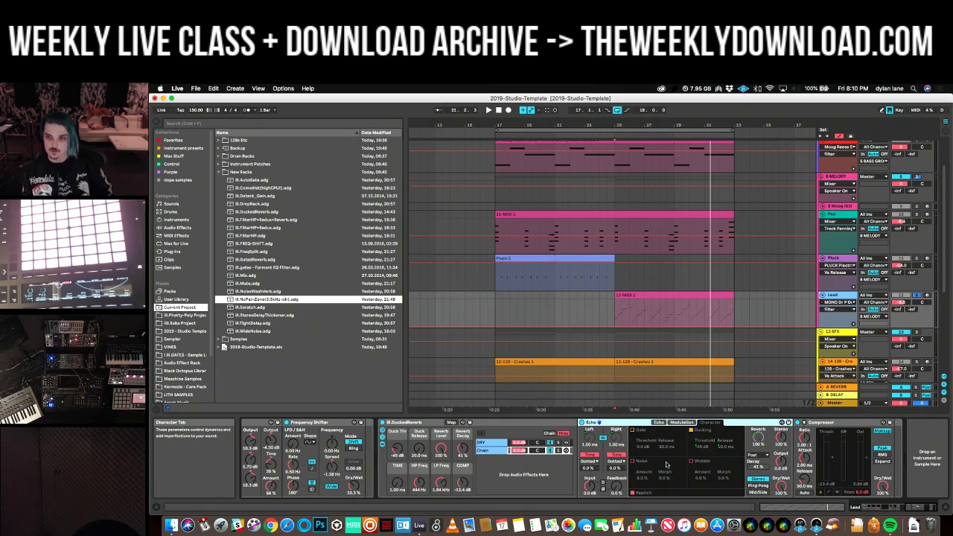
# Arm the Lead track for recording and audition Echo with ducking switched off and back on.
pyautogui.click(691, 431)
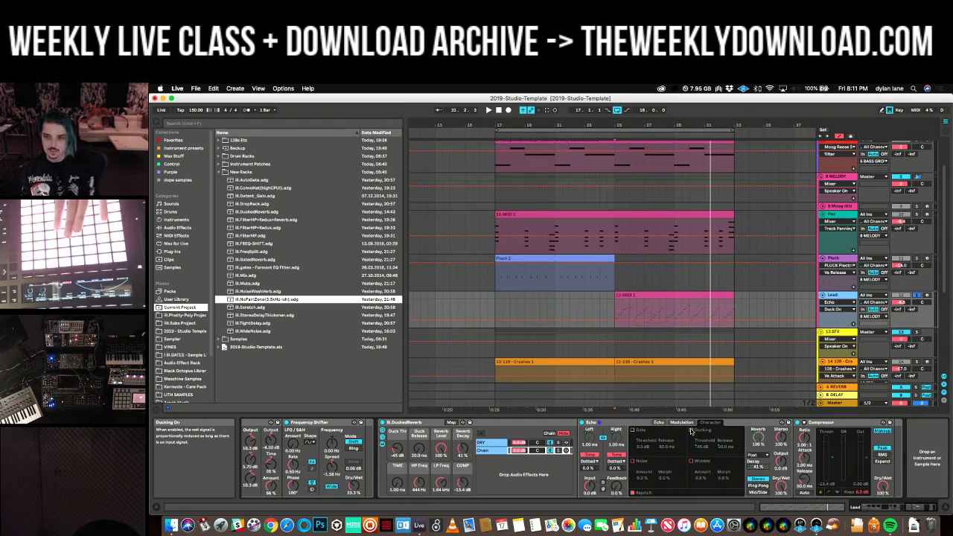
pyautogui.click(927, 296)
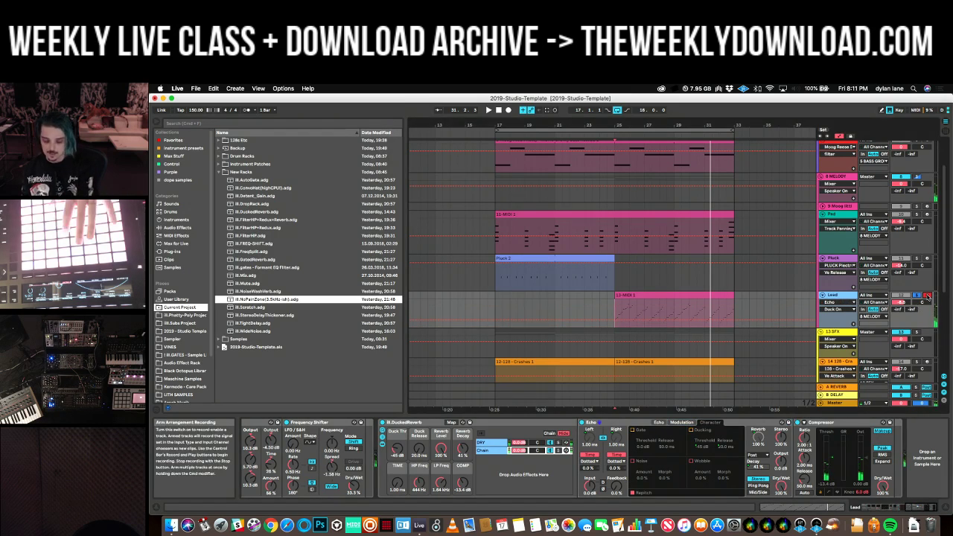
pyautogui.click(691, 430)
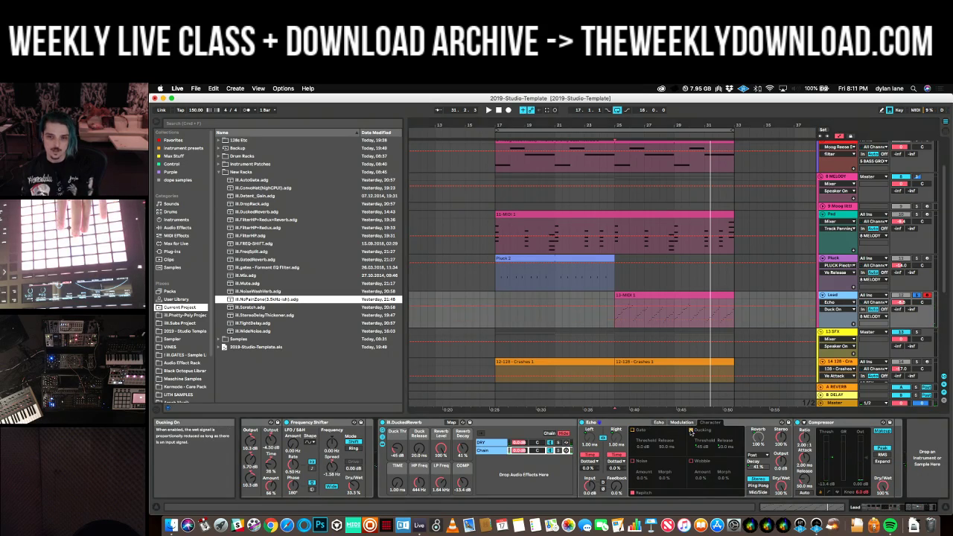
# Set the Ill.DuckedReverb macros to duck threshold -60 dB, reverb decay 50%, HP Freq 901 Hz and LP Freq 11.6 kHz while auditioning Lead.
pyautogui.moveTo(397, 445); pyautogui.dragTo(398, 453)
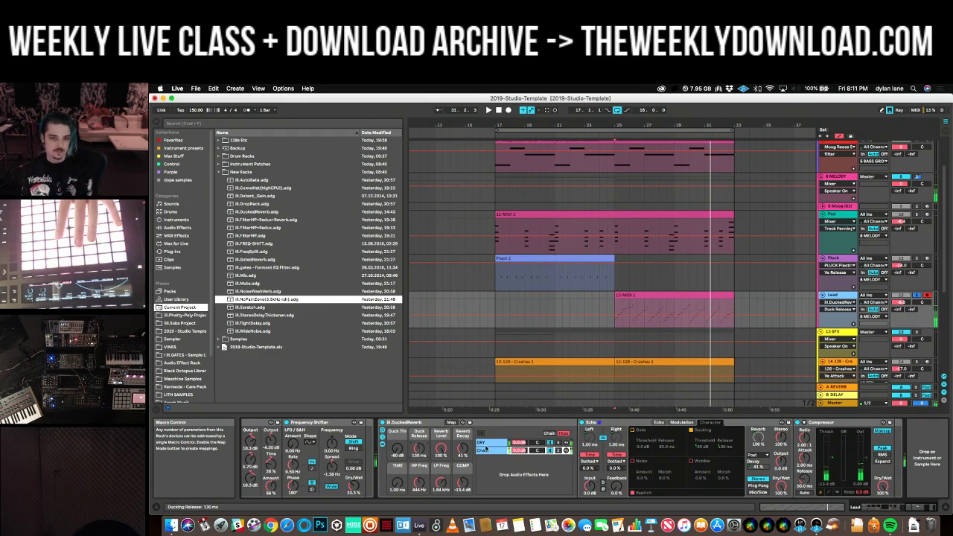
pyautogui.moveTo(465, 452); pyautogui.dragTo(465, 417)
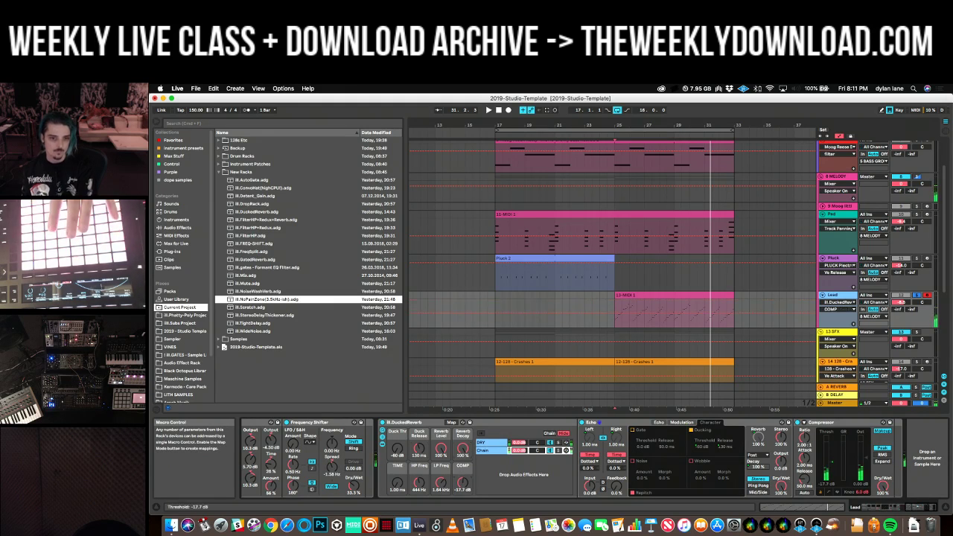
pyautogui.moveTo(463, 454); pyautogui.dragTo(462, 465)
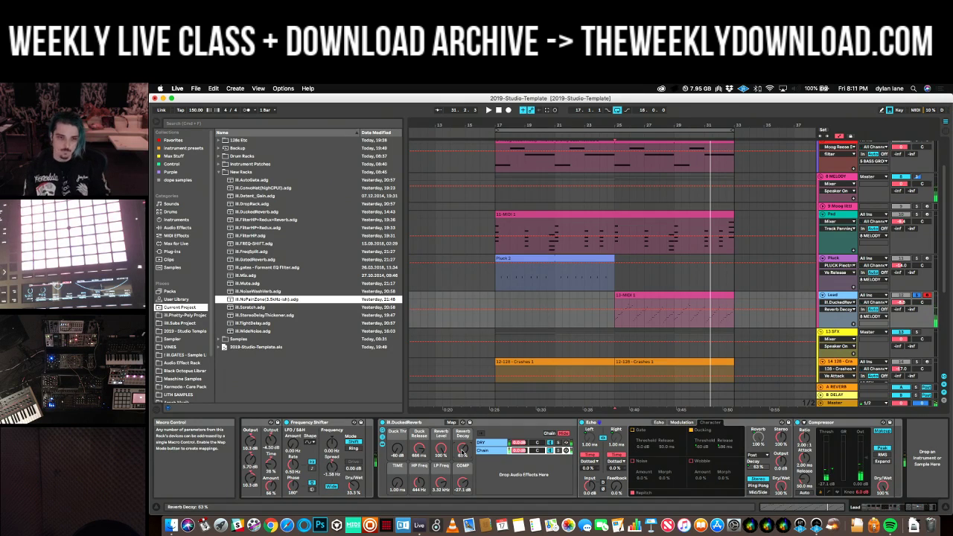
pyautogui.moveTo(420, 449); pyautogui.dragTo(419, 439)
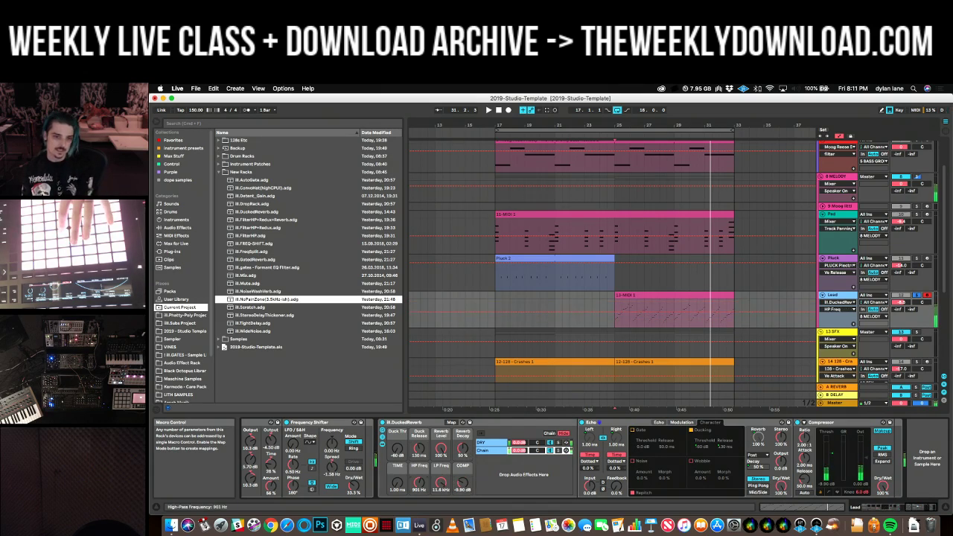
# Try the Ill.DuckedReverb macros at TIME 3.03 ms, HP Freq 186 Hz, reverb decay 12% and duck release 57.4 ms.
pyautogui.moveTo(397, 482); pyautogui.dragTo(397, 470)
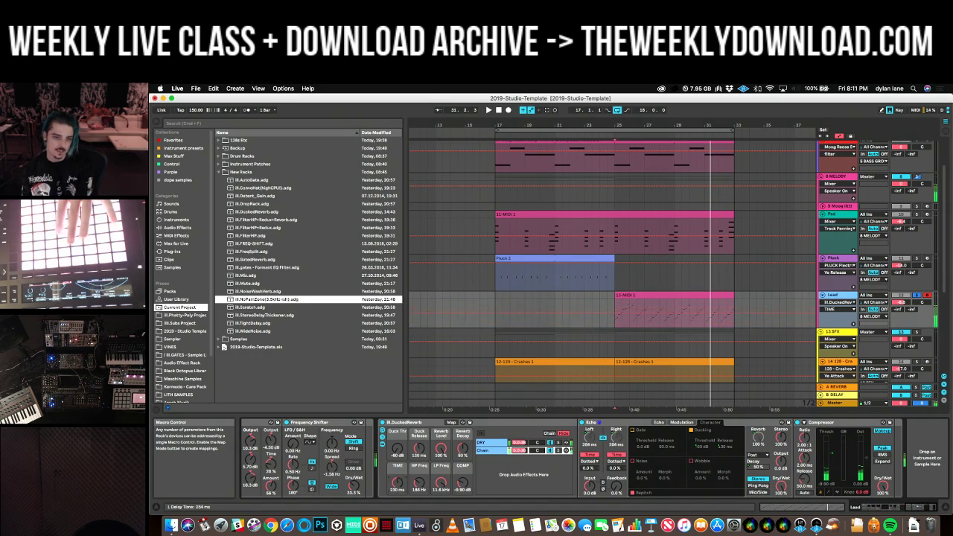
pyautogui.moveTo(397, 483); pyautogui.dragTo(397, 477)
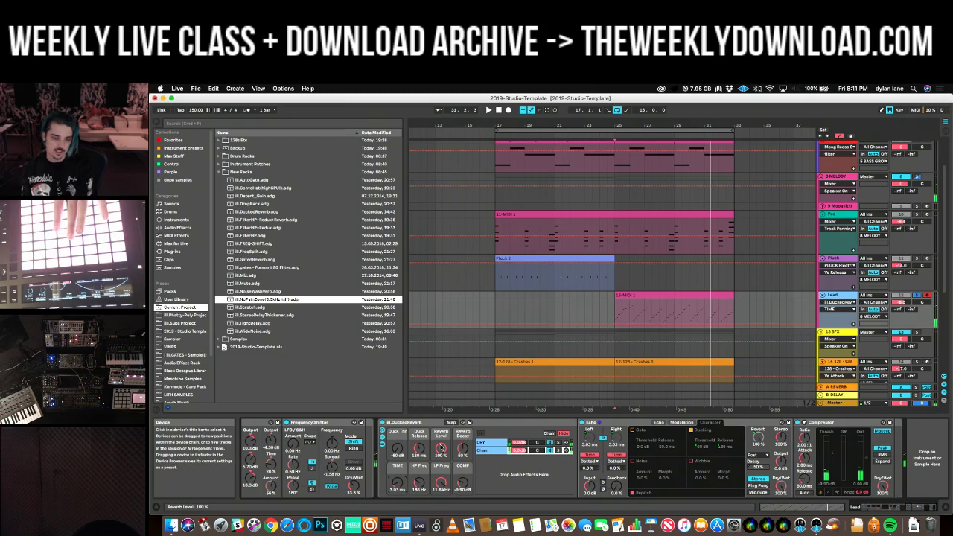
pyautogui.moveTo(441, 448); pyautogui.dragTo(441, 456)
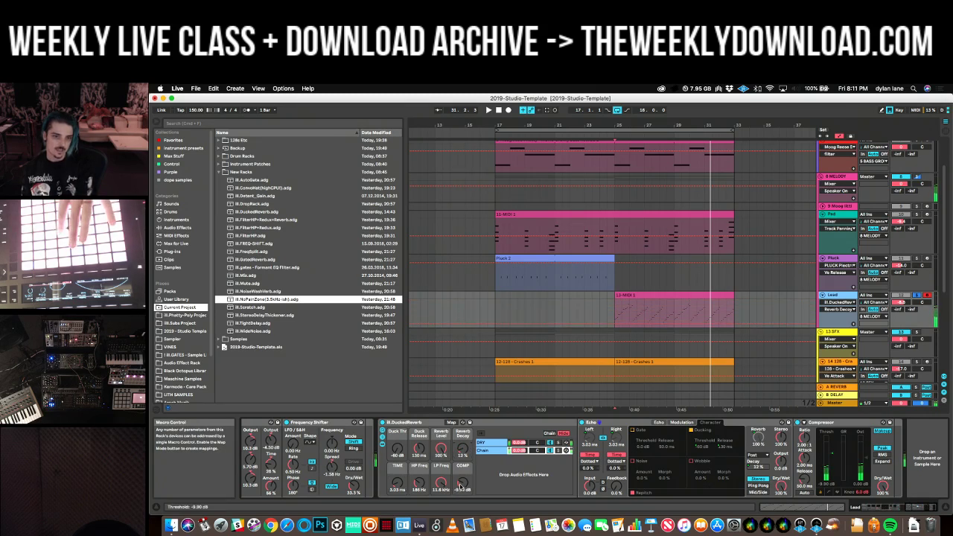
pyautogui.moveTo(419, 447); pyautogui.dragTo(419, 456)
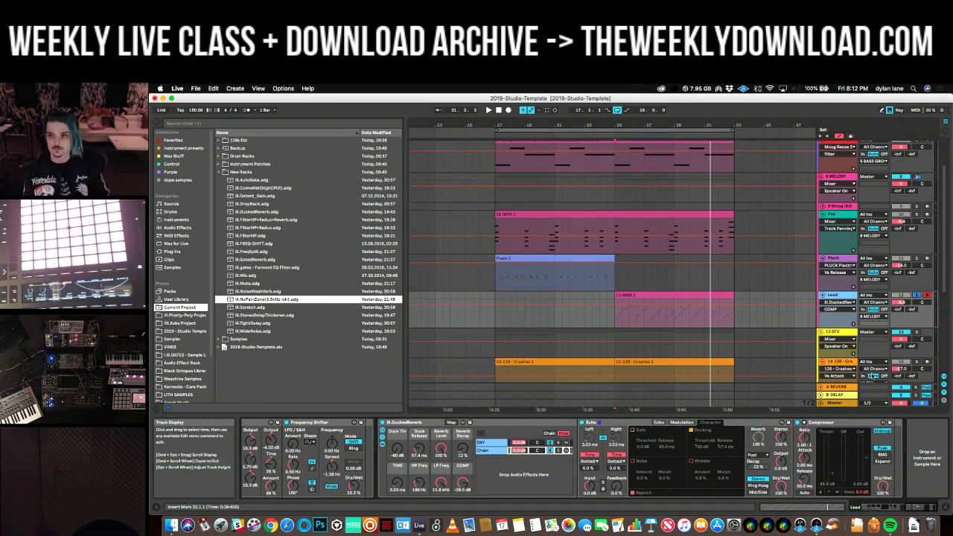
# During playback, set the reverb rack's duck release to 20.0 ms, decay to 40%, TIME to 1.18 ms and HP Freq to 444 Hz.
pyautogui.press('space')
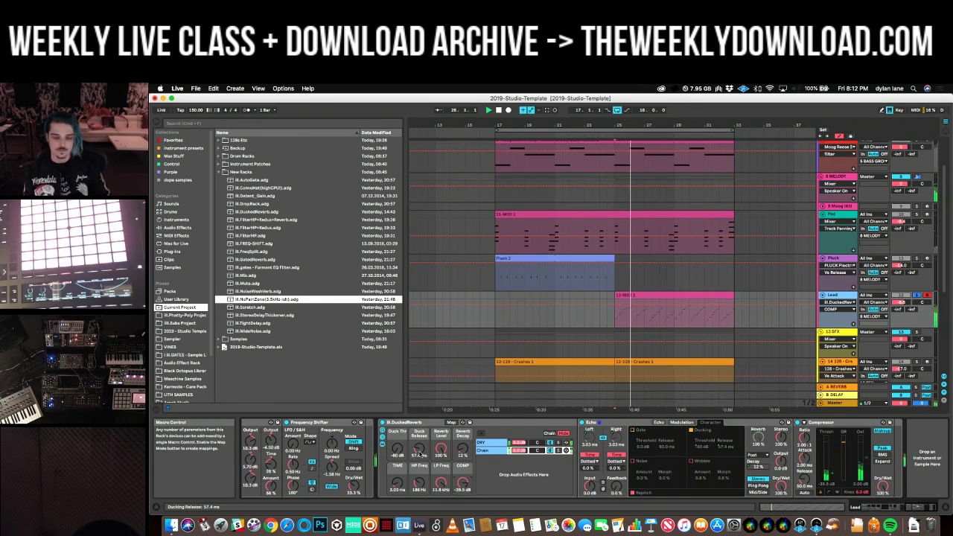
pyautogui.moveTo(420, 451); pyautogui.dragTo(419, 483)
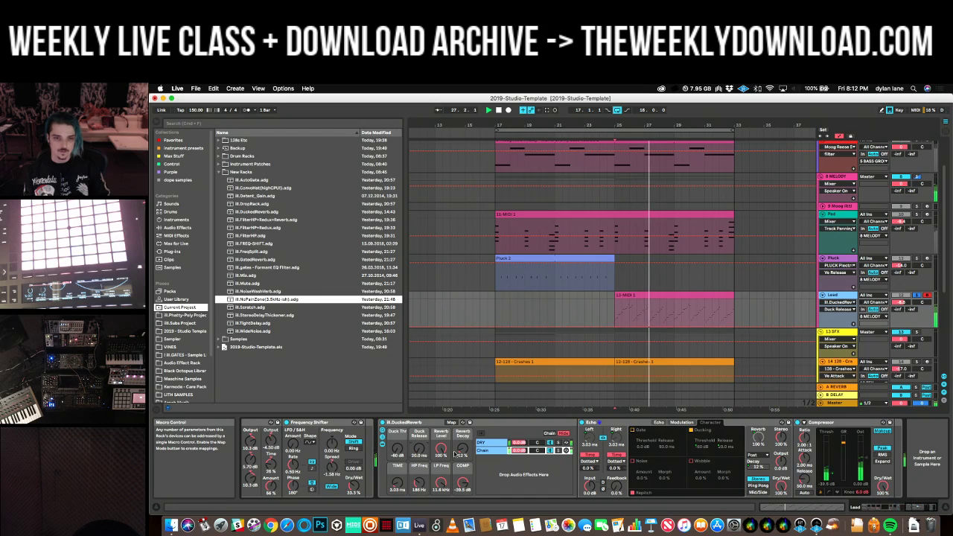
pyautogui.moveTo(462, 451)
pyautogui.mouseDown()
pyautogui.moveTo(466, 468)
pyautogui.moveTo(444, 505)
pyautogui.moveTo(420, 477)
pyautogui.moveTo(462, 495)
pyautogui.moveTo(463, 444)
pyautogui.mouseUp()
pyautogui.moveTo(397, 486)
pyautogui.mouseDown()
pyautogui.moveTo(398, 470)
pyautogui.moveTo(397, 514)
pyautogui.moveTo(398, 453)
pyautogui.moveTo(398, 475)
pyautogui.mouseUp()
pyautogui.press('space')
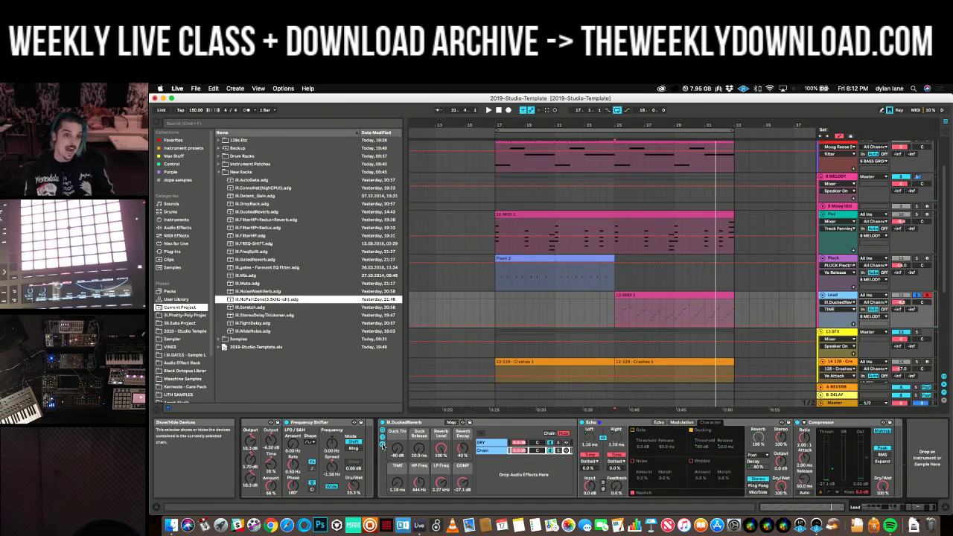
# Collapse the Ill.DuckedReverb rack to its macros and add the Ill.NoPainZone(3.5kHz-ish) rack after it on the Lead track.
pyautogui.click(383, 445)
pyautogui.click(383, 438)
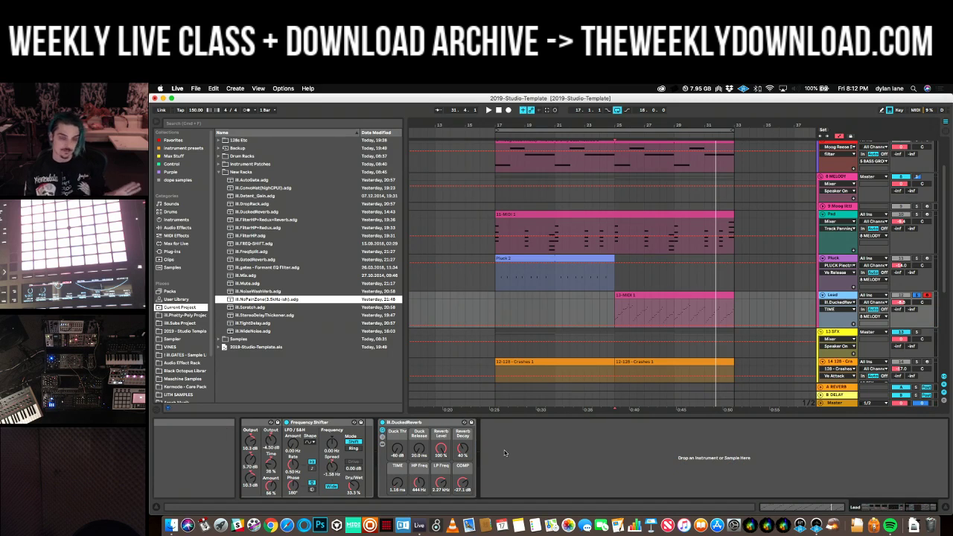
pyautogui.hscroll(-10, 514, 464)
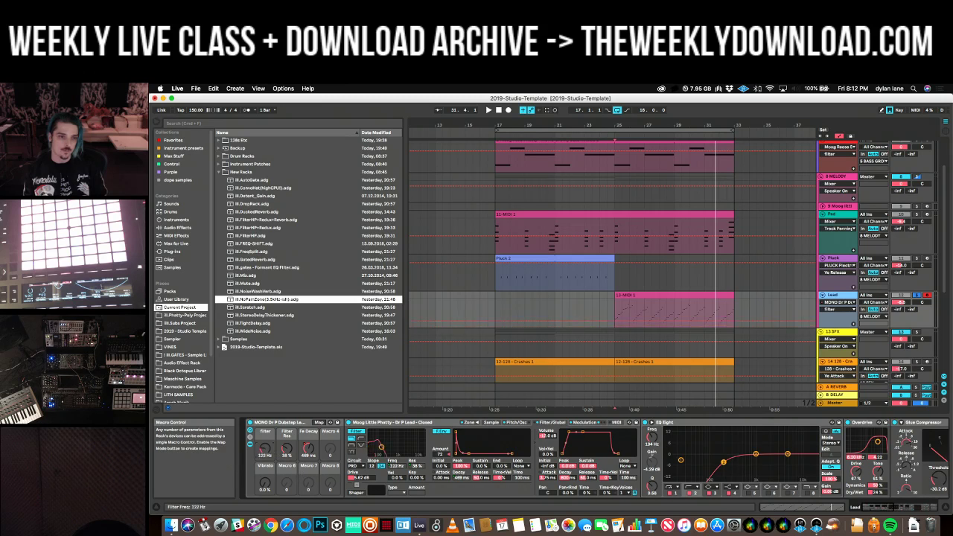
pyautogui.hscroll(10, 487, 466)
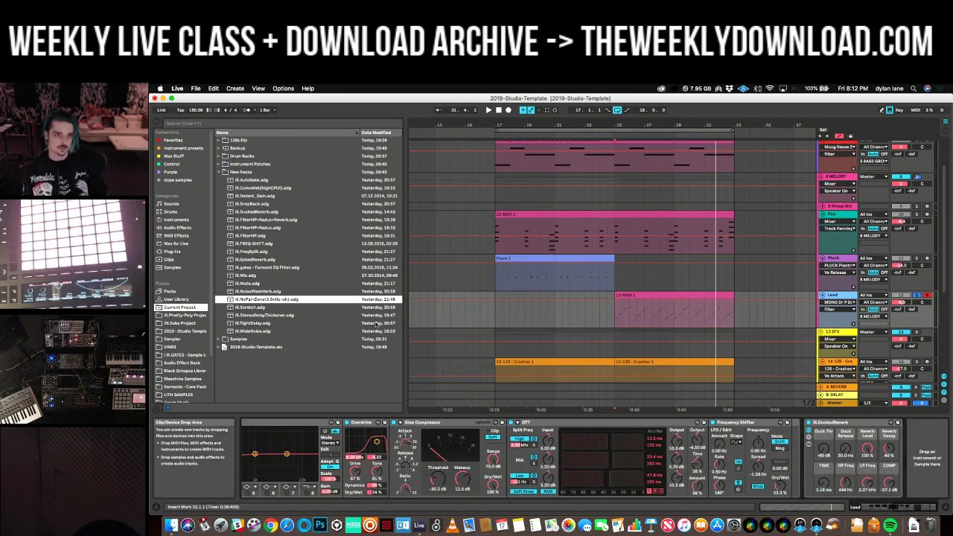
pyautogui.click(258, 299)
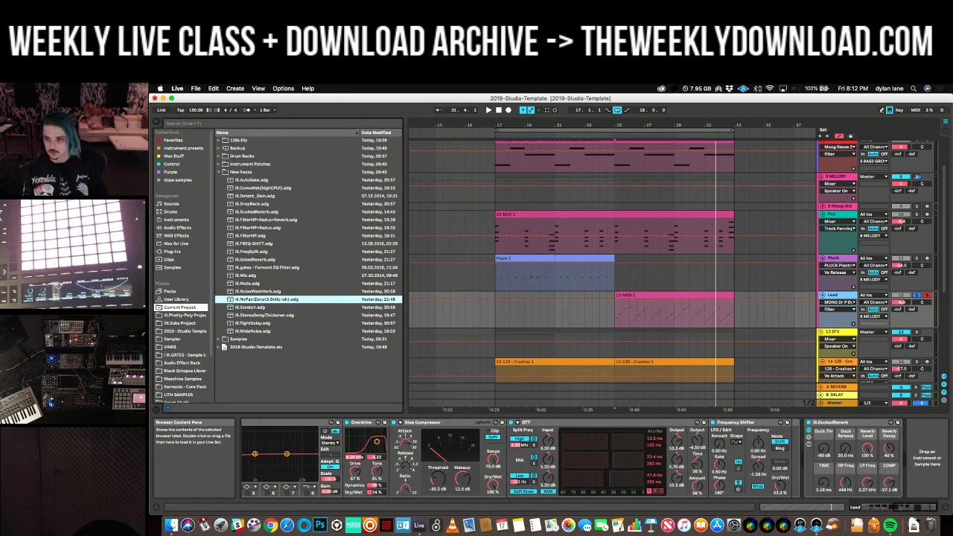
pyautogui.moveTo(258, 299); pyautogui.dragTo(944, 442)
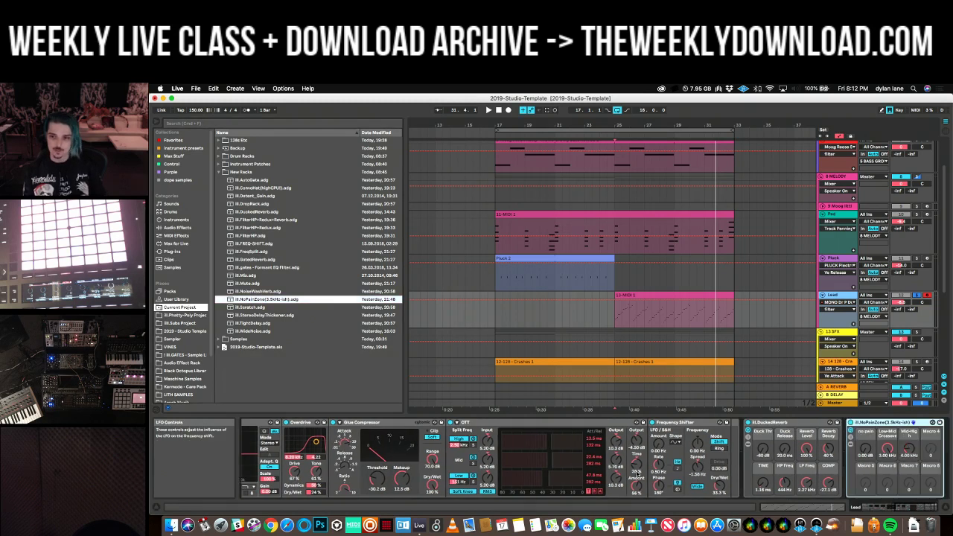
# Reveal the NoPainZone rack's chain and devices and turn off the high and low bands in its Multiband Dynamics.
pyautogui.press('space')
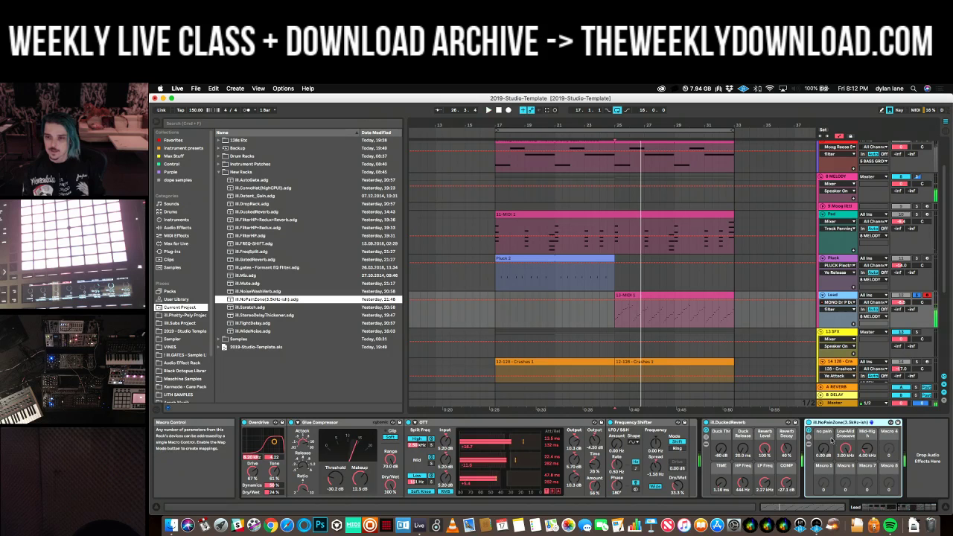
pyautogui.click(810, 440)
pyautogui.click(817, 444)
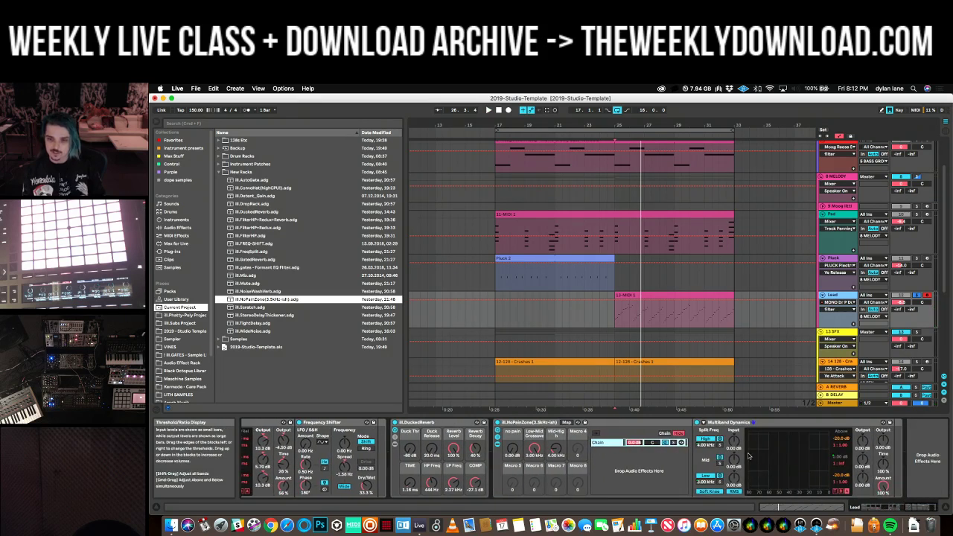
pyautogui.click(720, 439)
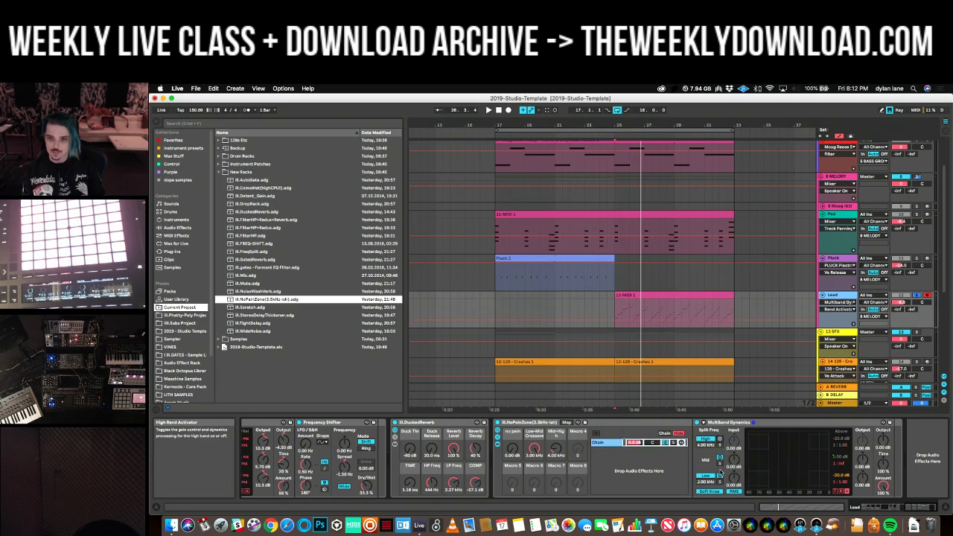
pyautogui.click(720, 476)
# Audition the NoPainZone rack during playback, lowering its no pain macro to -59.8 dB and raising it to -13.9 dB.
pyautogui.press('space')
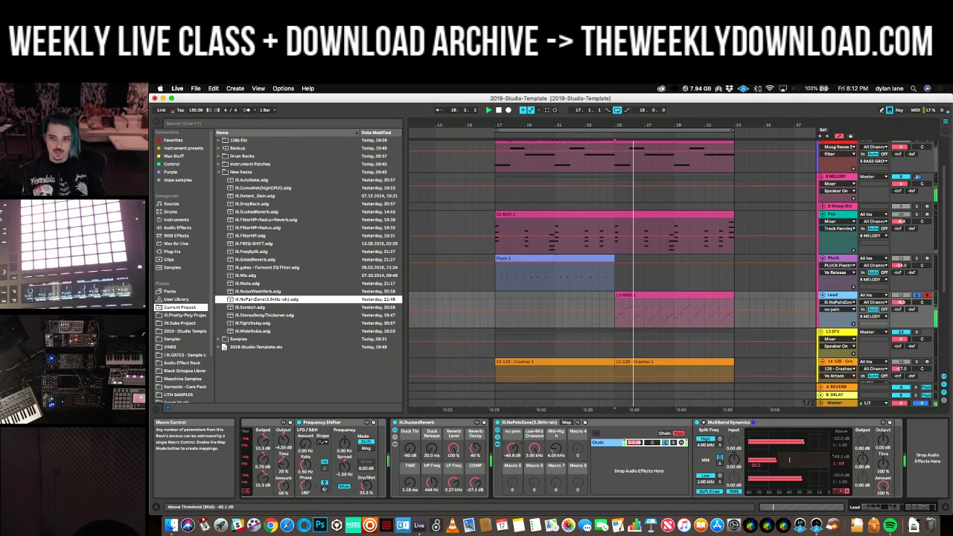
pyautogui.moveTo(521, 449)
pyautogui.mouseDown()
pyautogui.moveTo(523, 471)
pyautogui.moveTo(513, 429)
pyautogui.moveTo(514, 447)
pyautogui.mouseUp()
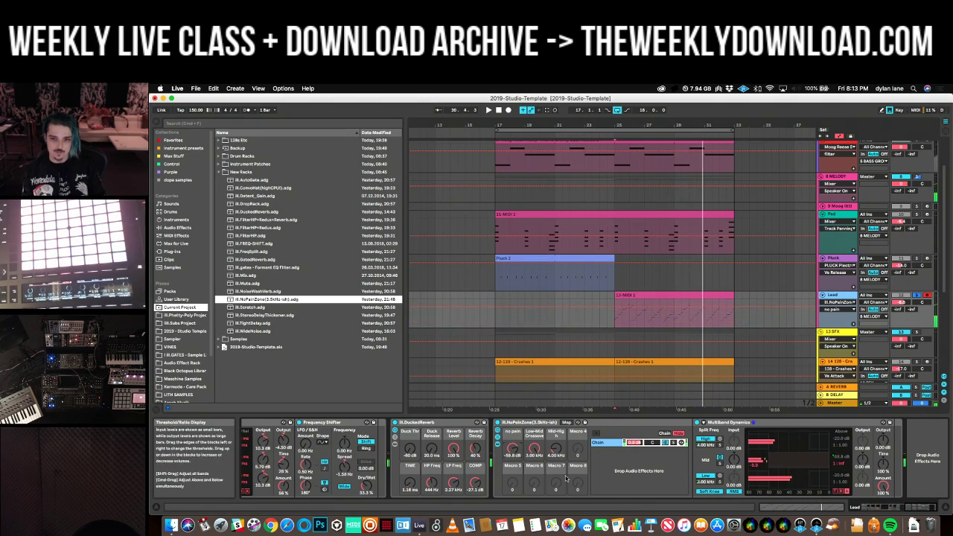
pyautogui.click(707, 482)
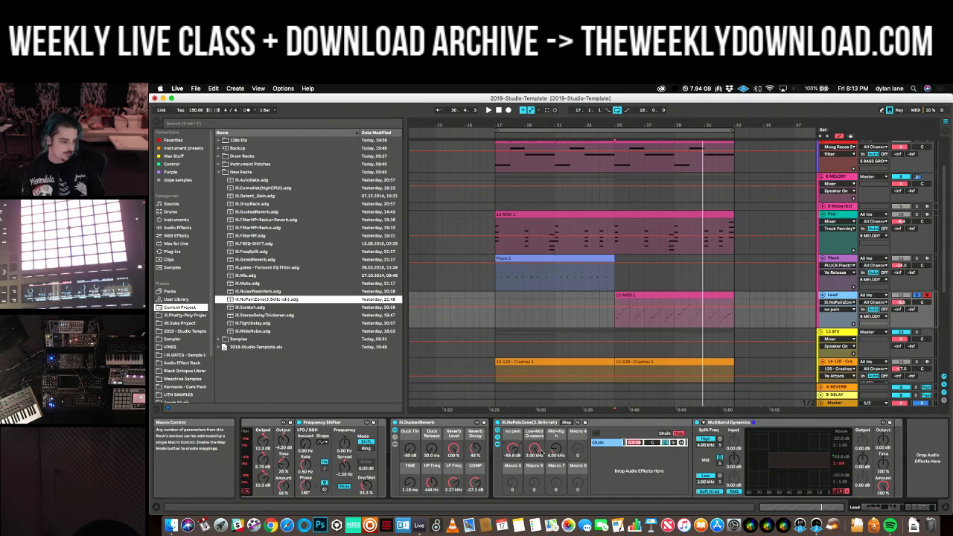
pyautogui.moveTo(512, 455); pyautogui.dragTo(511, 432)
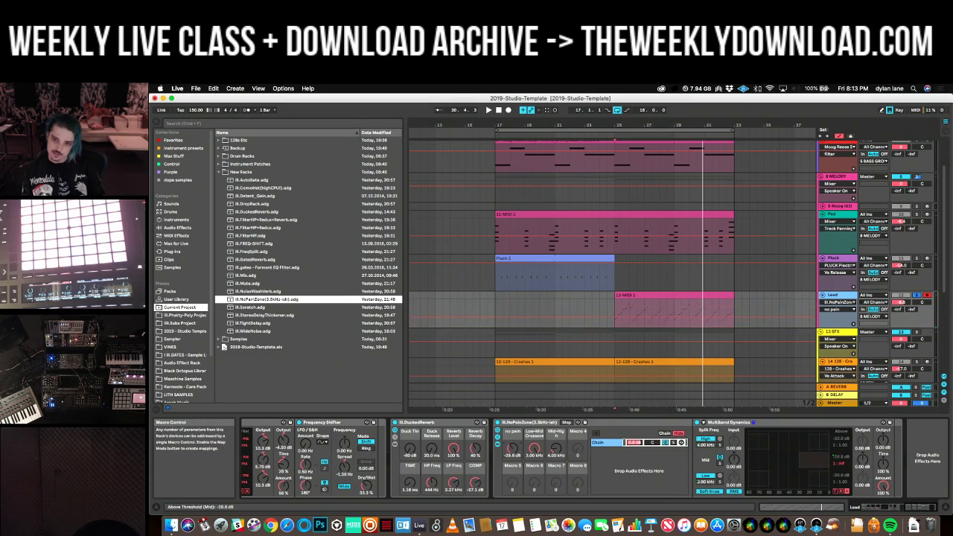
pyautogui.press('space')
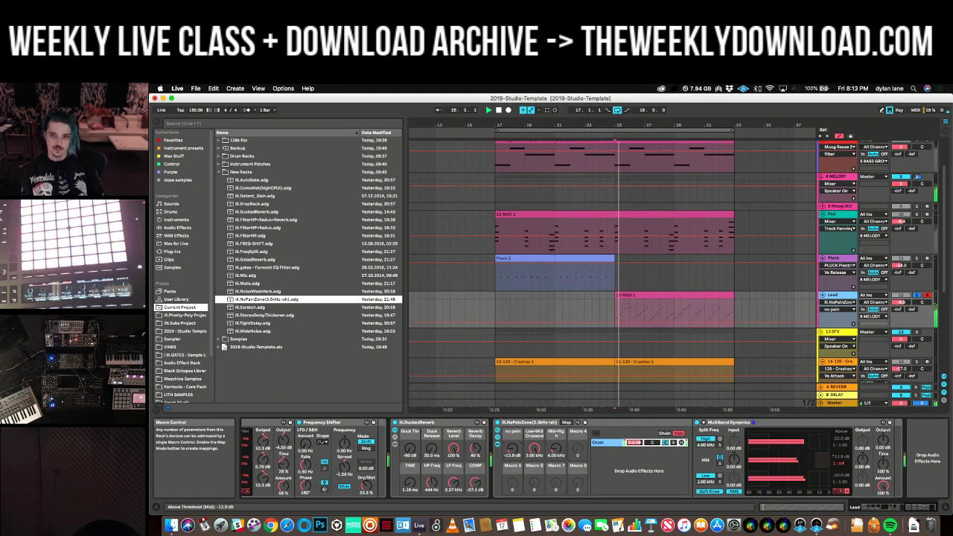